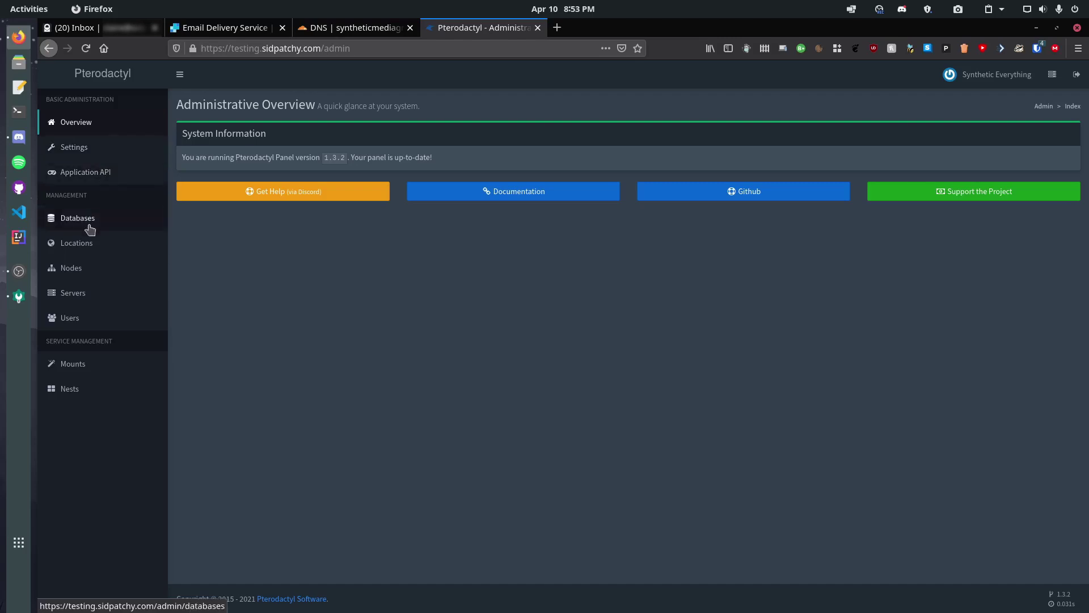
Open the panel's Mail settings and read the notice to configure mail via php artisan p:environment:mail
click(90, 148)
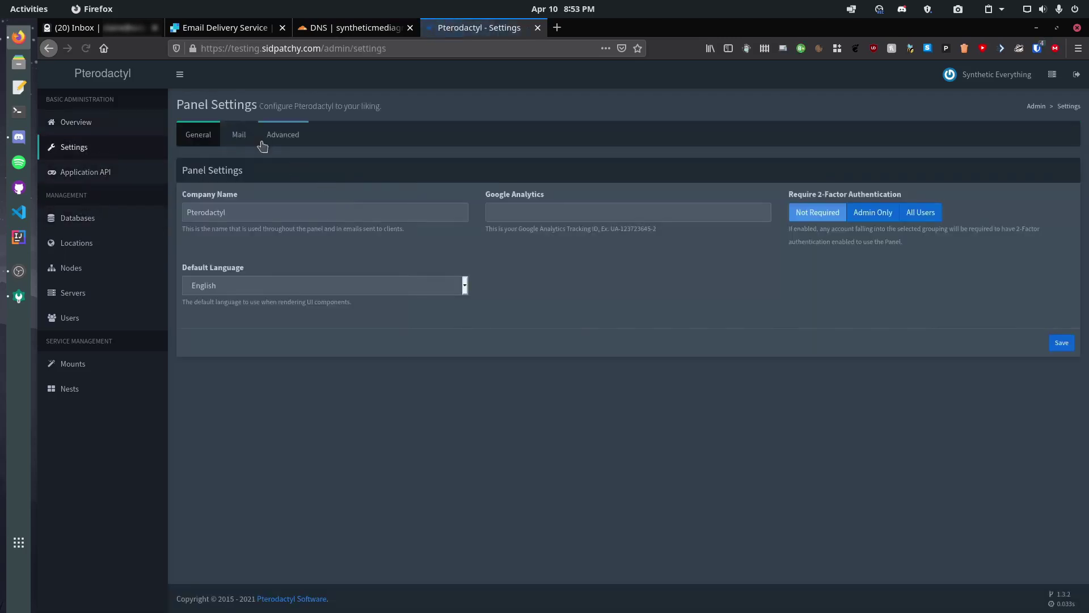
click(238, 135)
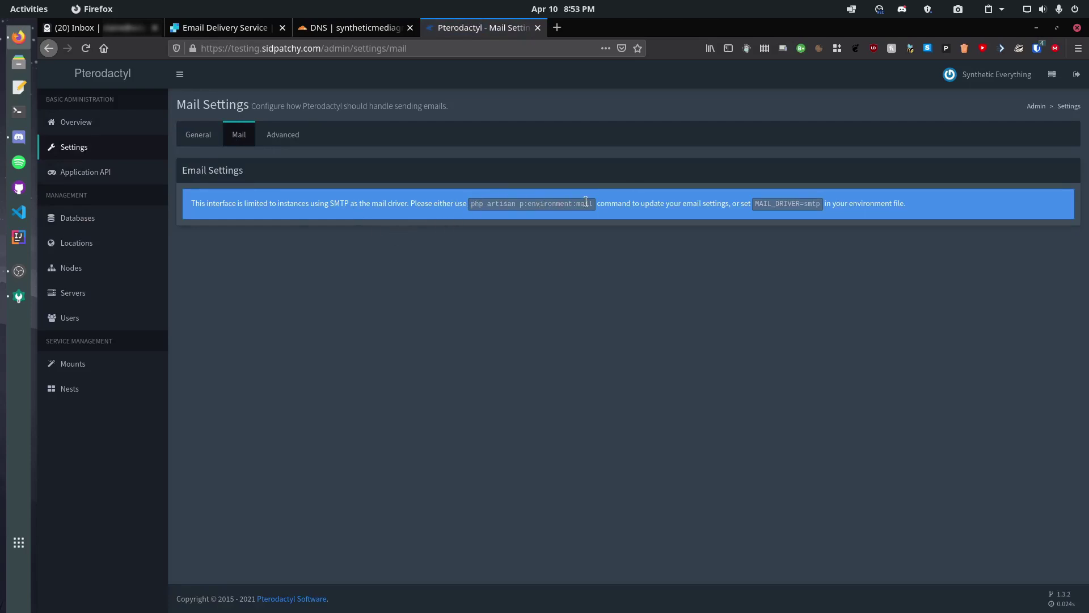
drag(578, 205, 576, 214)
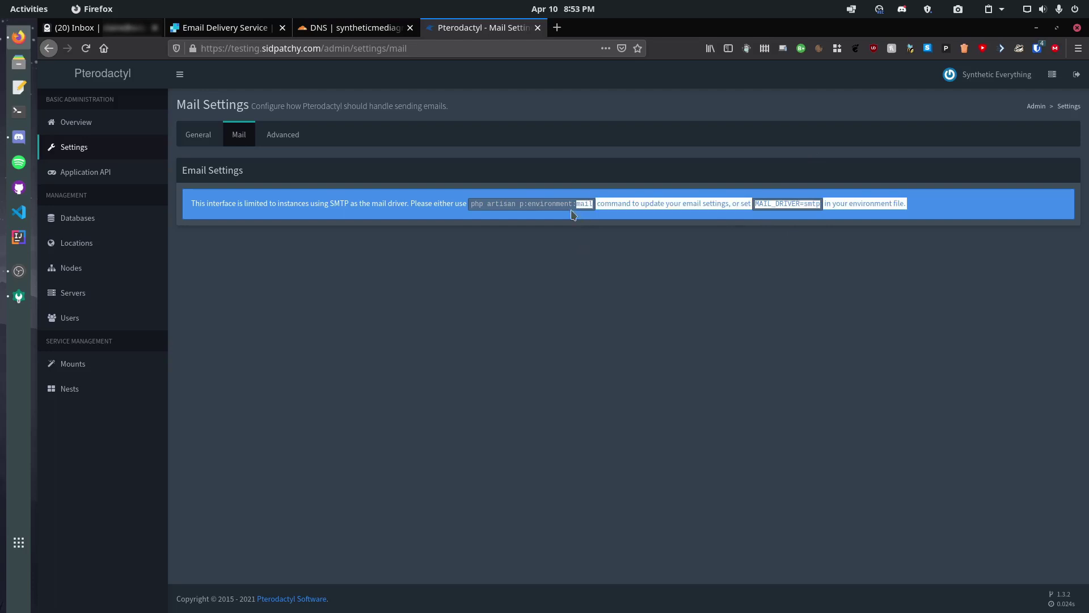
click(500, 204)
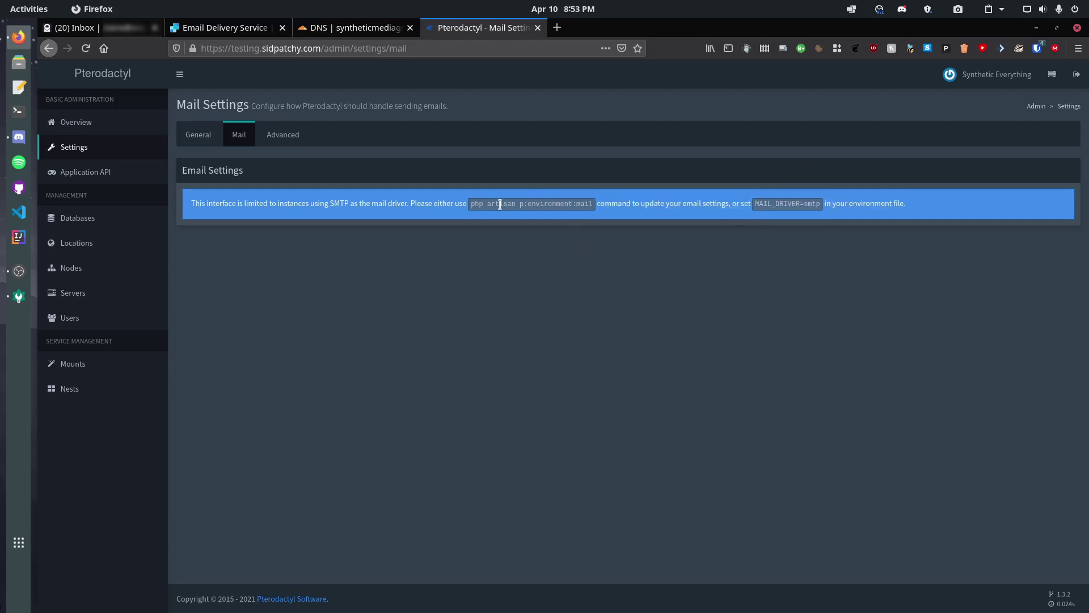
In the SendGrid account, go to Settings > Sender Authentication
click(225, 30)
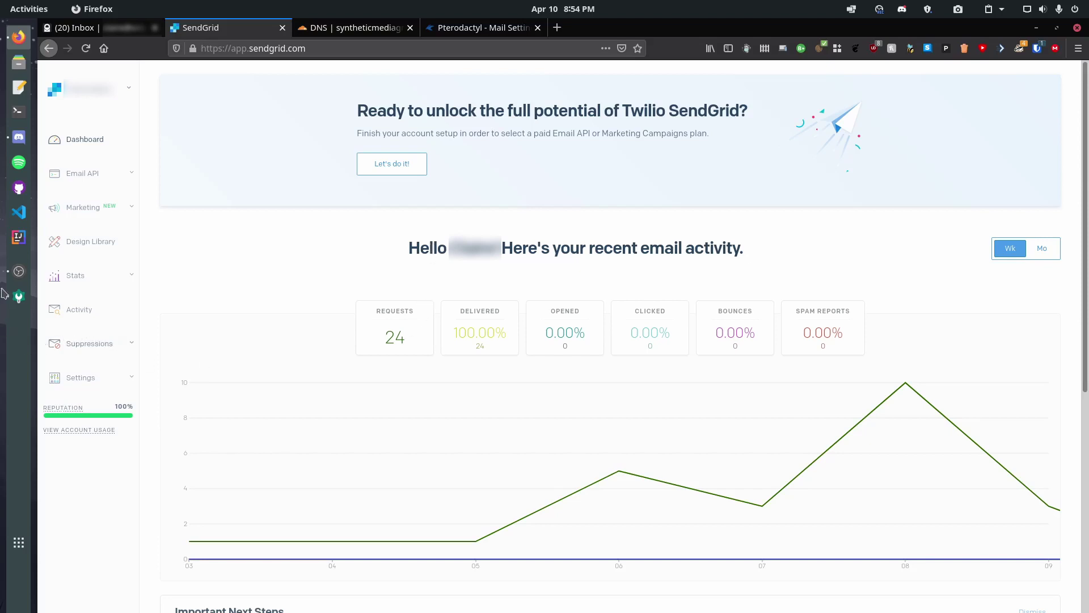
click(80, 381)
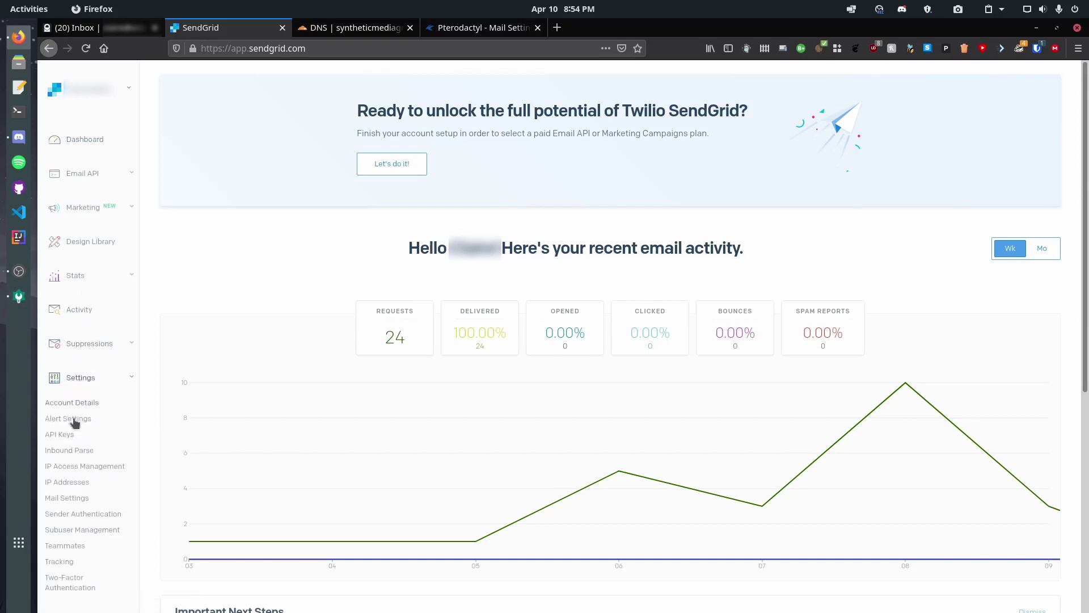
click(84, 514)
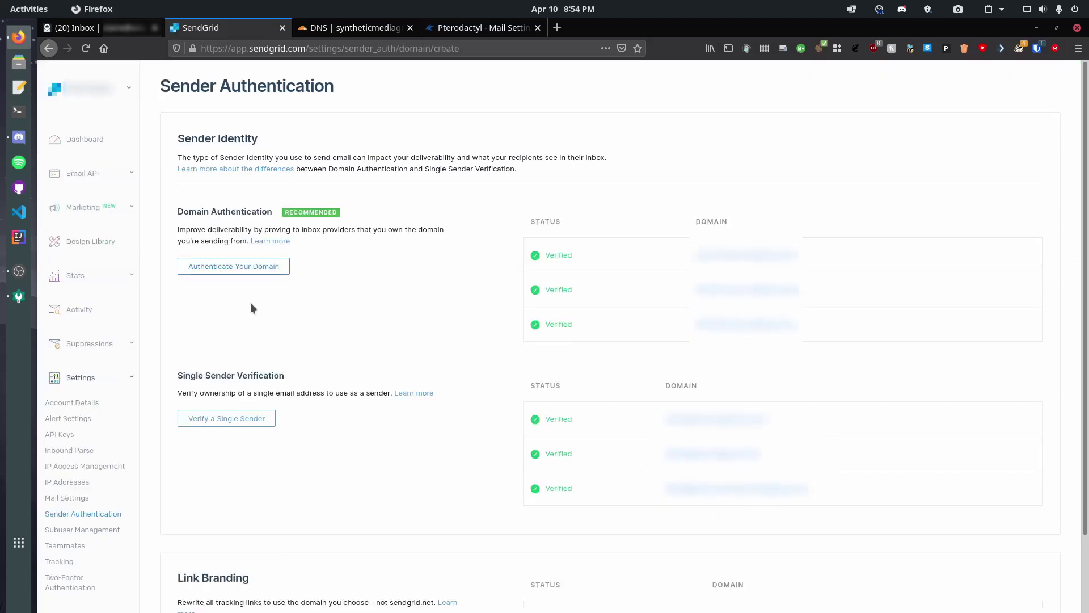
Start domain authentication in SendGrid with Cloudflare as the DNS host
click(253, 266)
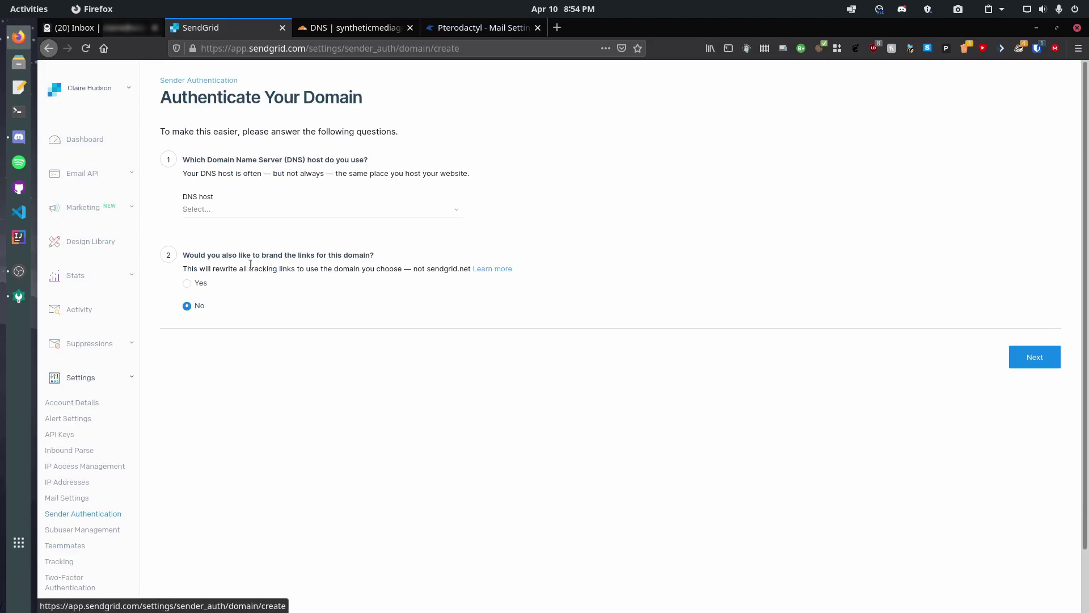
click(233, 207)
click(221, 254)
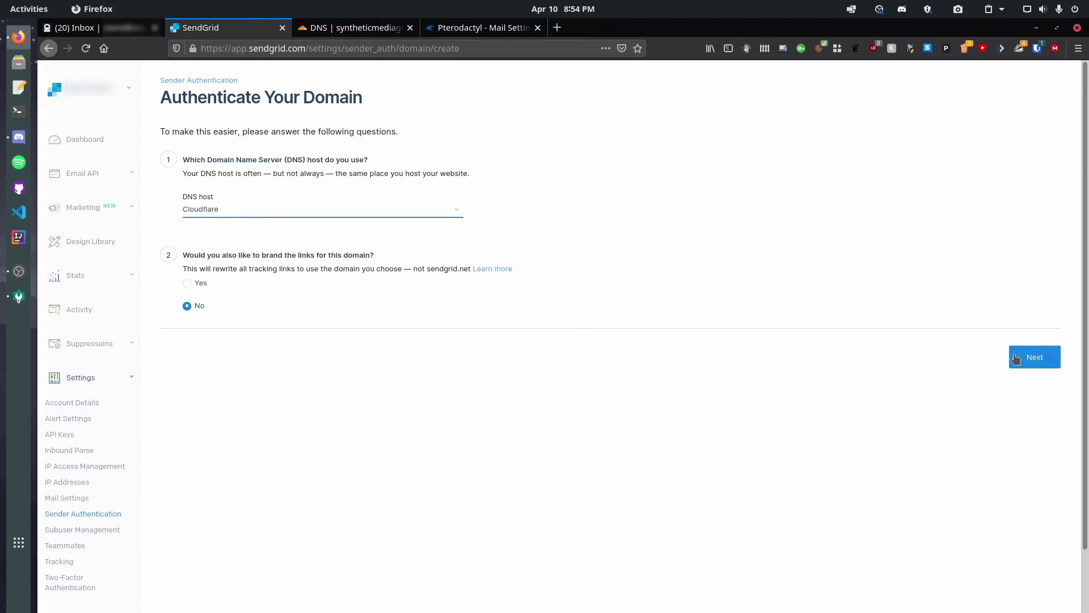
click(1046, 355)
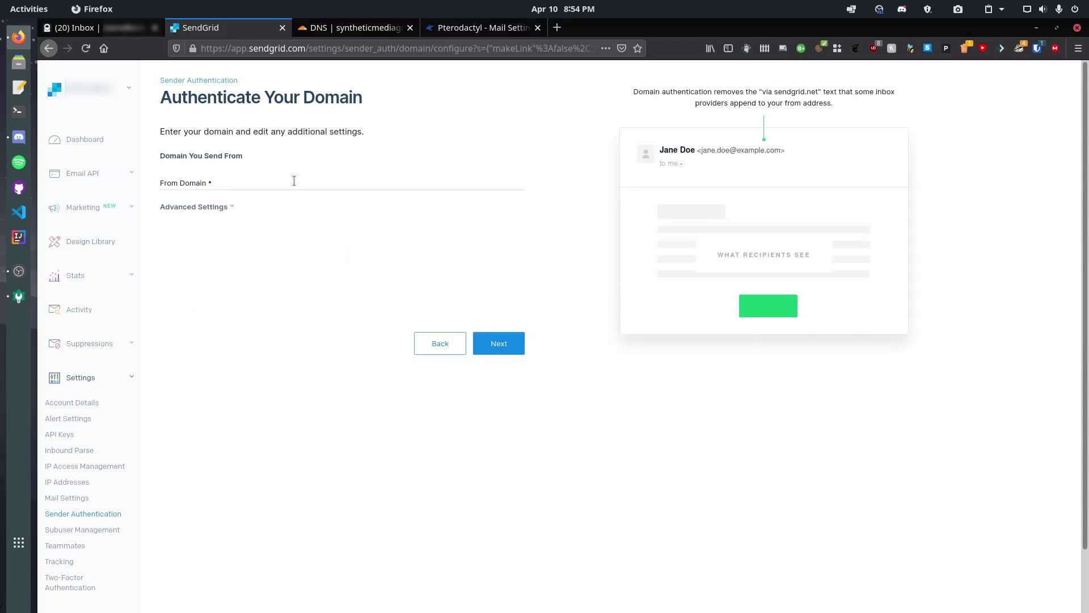
Enter testing.syntheticmediagroup.com as the From Domain and submit it
click(281, 184)
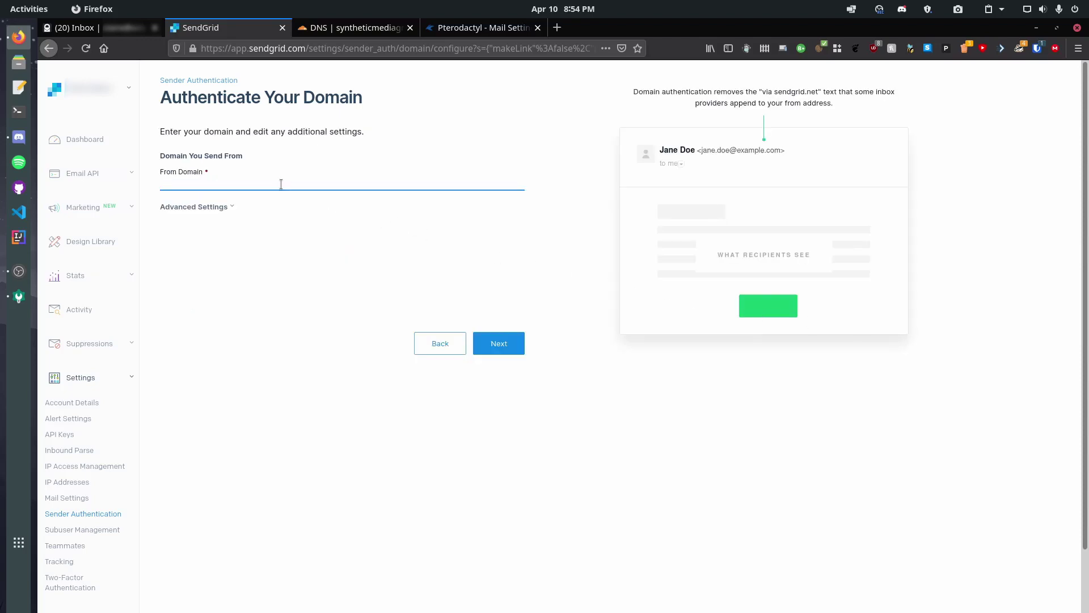
text(te)
text(sting)
text(.co)
key(BackSpace)
key(BackSpace)
key(BackSpace)
text(syntheticmedi)
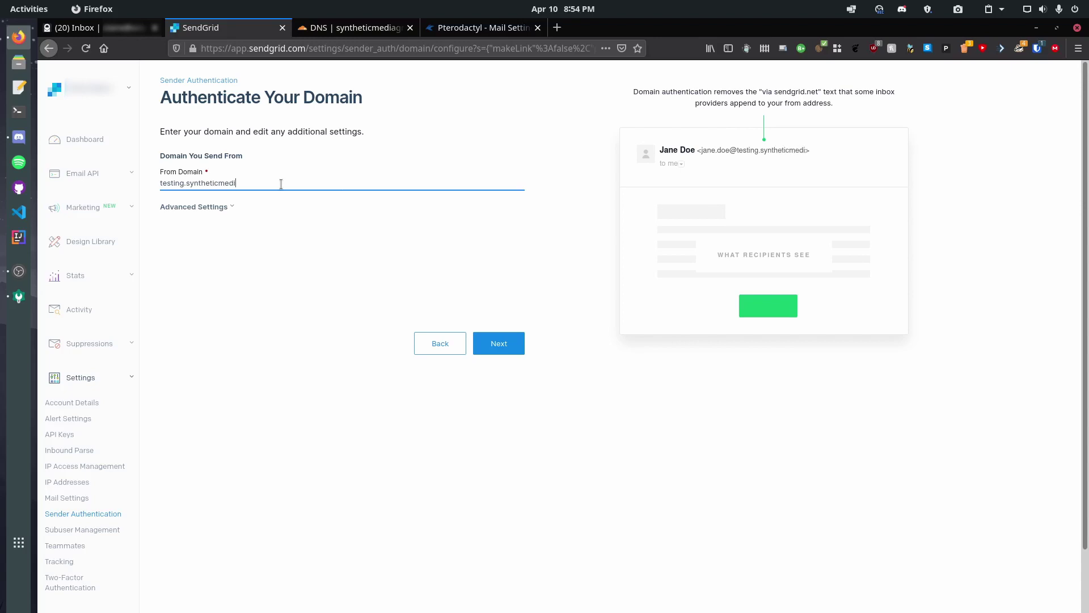
text(agroup.com)
key(Return)
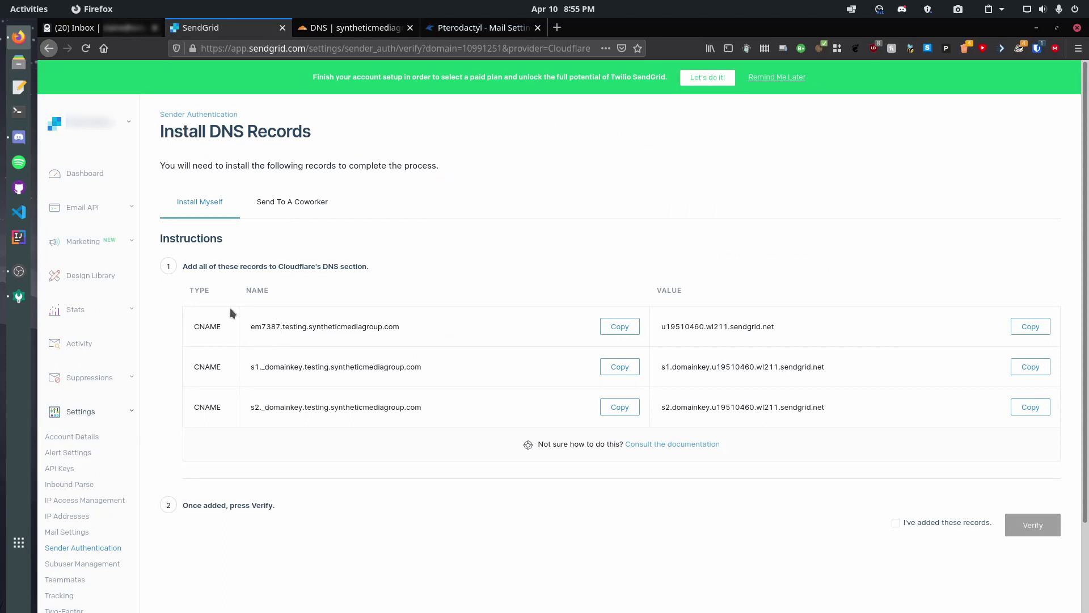
Add the em7387 CNAME record in Cloudflare DNS as DNS only
click(341, 30)
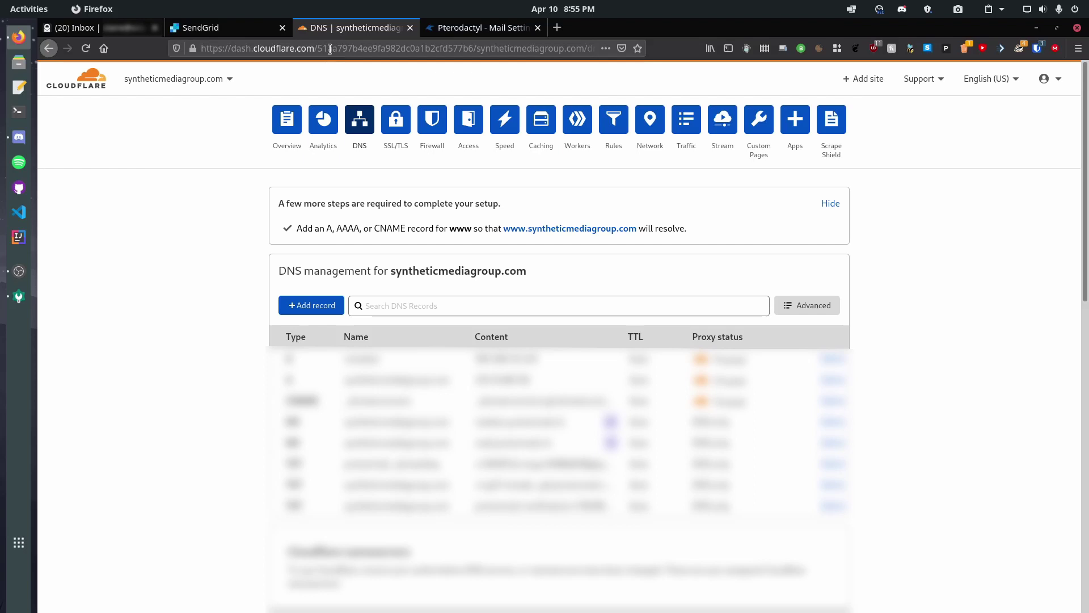
click(302, 304)
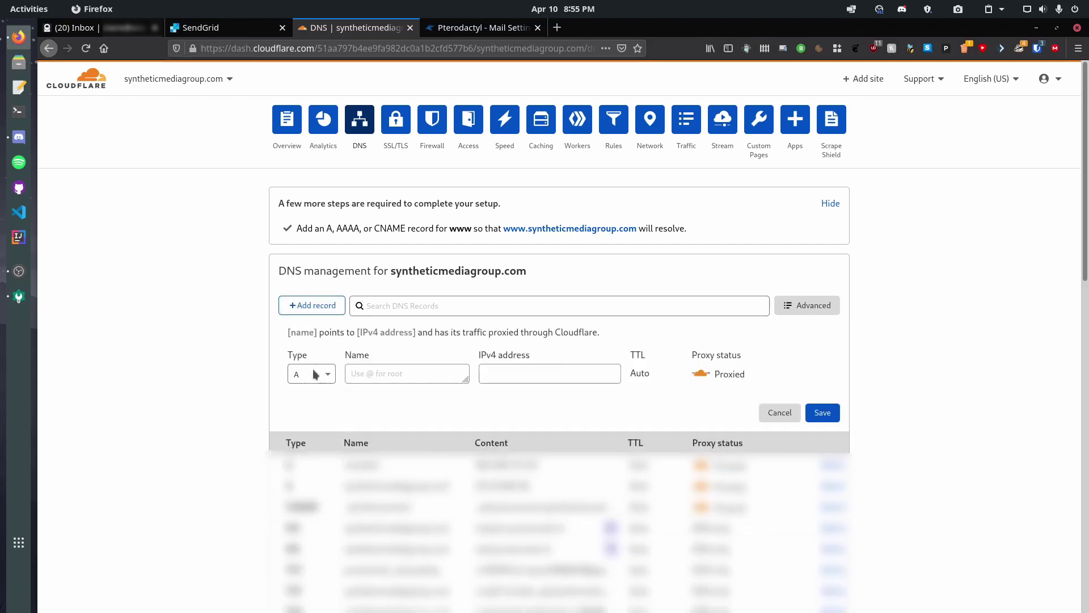
click(316, 374)
click(307, 462)
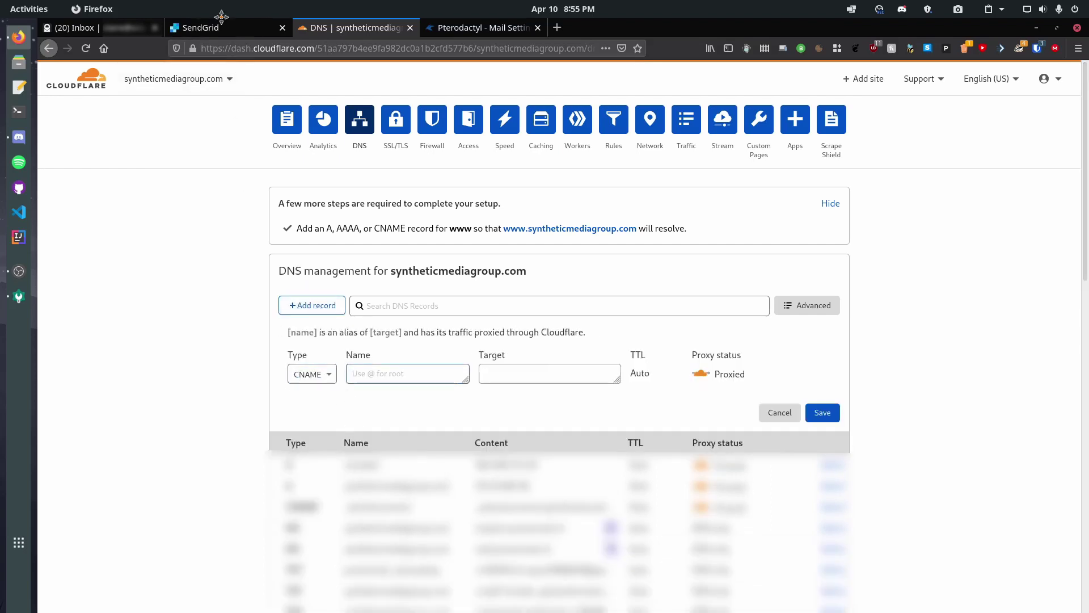
click(222, 22)
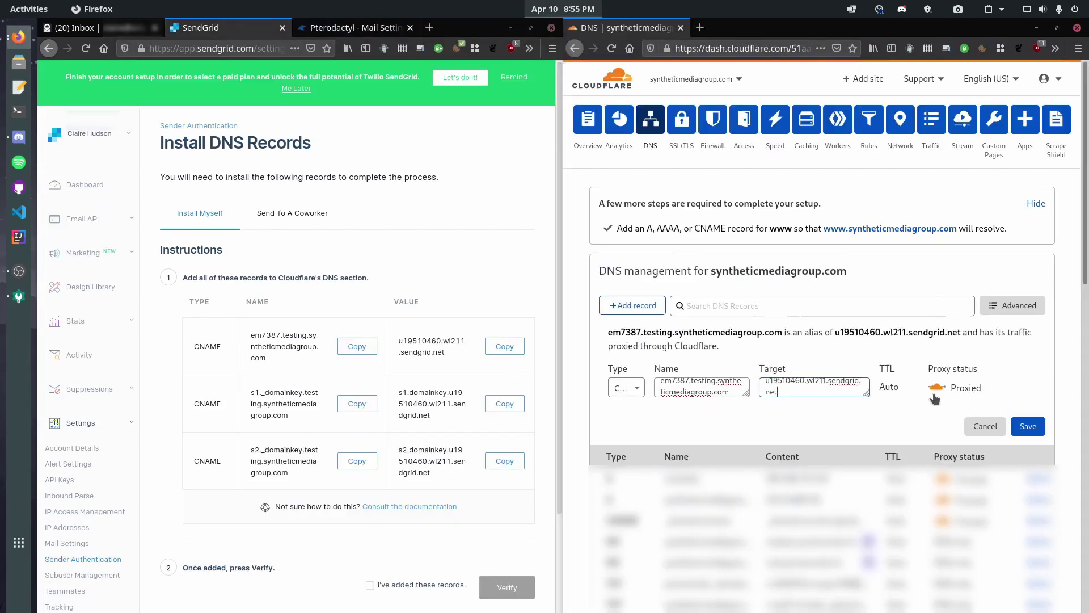
click(934, 395)
click(1024, 413)
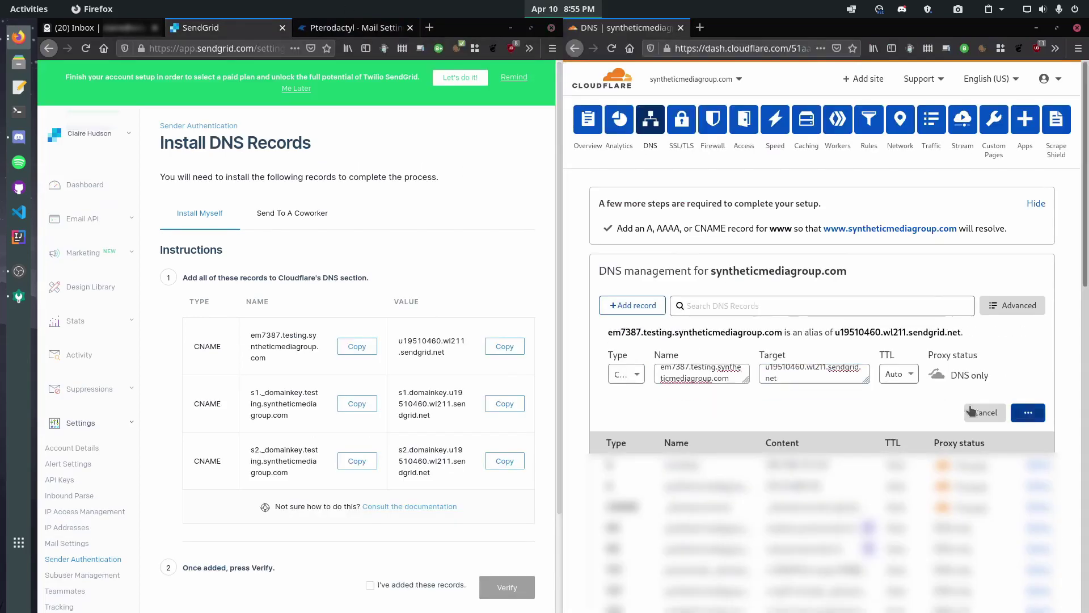
Add the s1._domainkey CNAME record with SendGrid's target value, DNS only
click(632, 305)
click(627, 374)
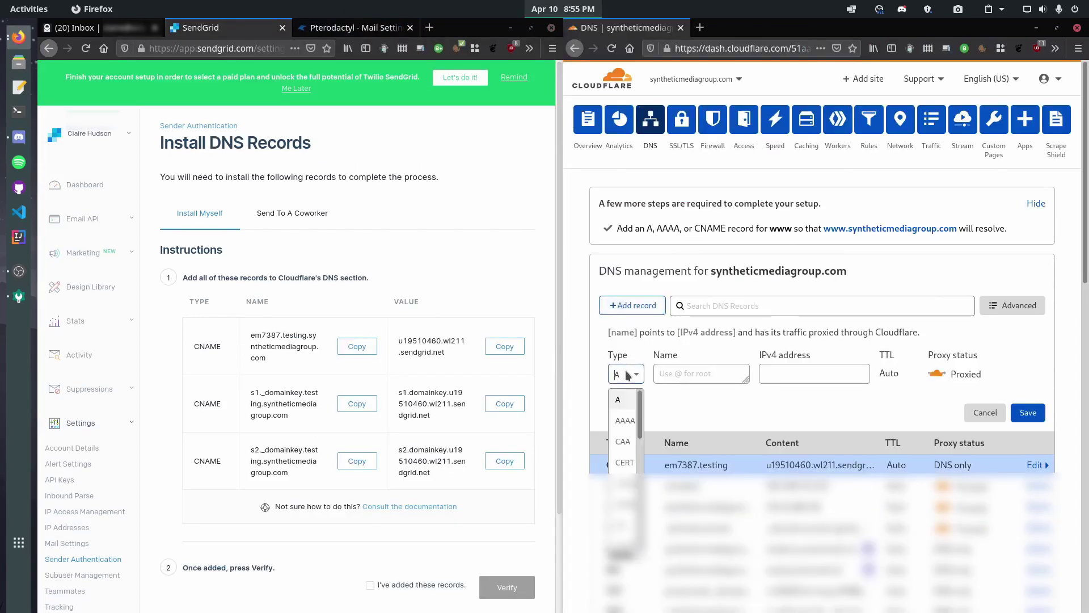
click(624, 484)
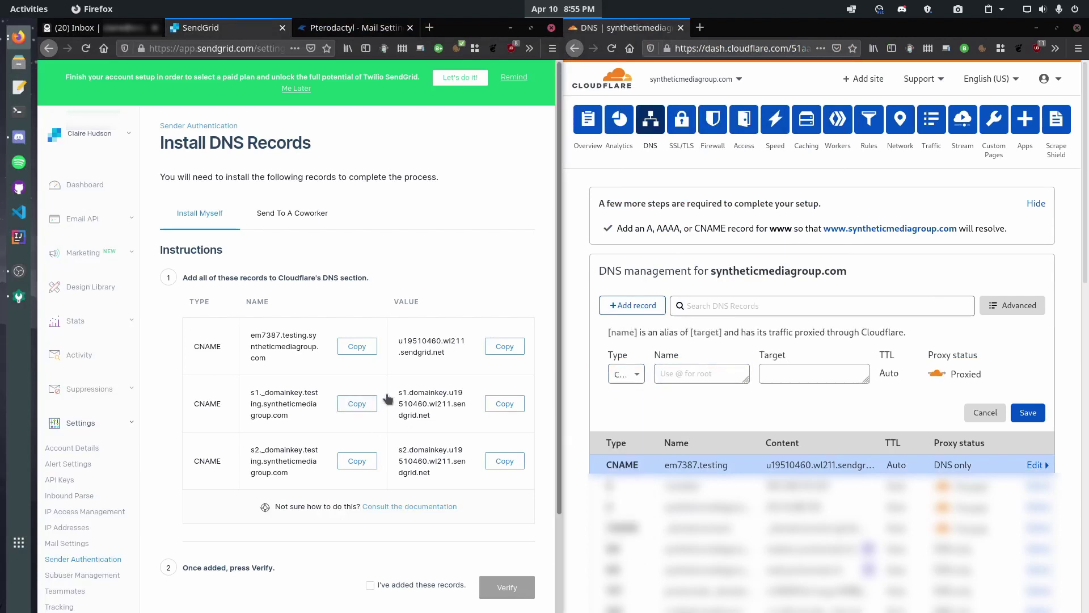
click(703, 374)
text(s1._domainkey.testing.syntheticmediagroup.com)
click(504, 404)
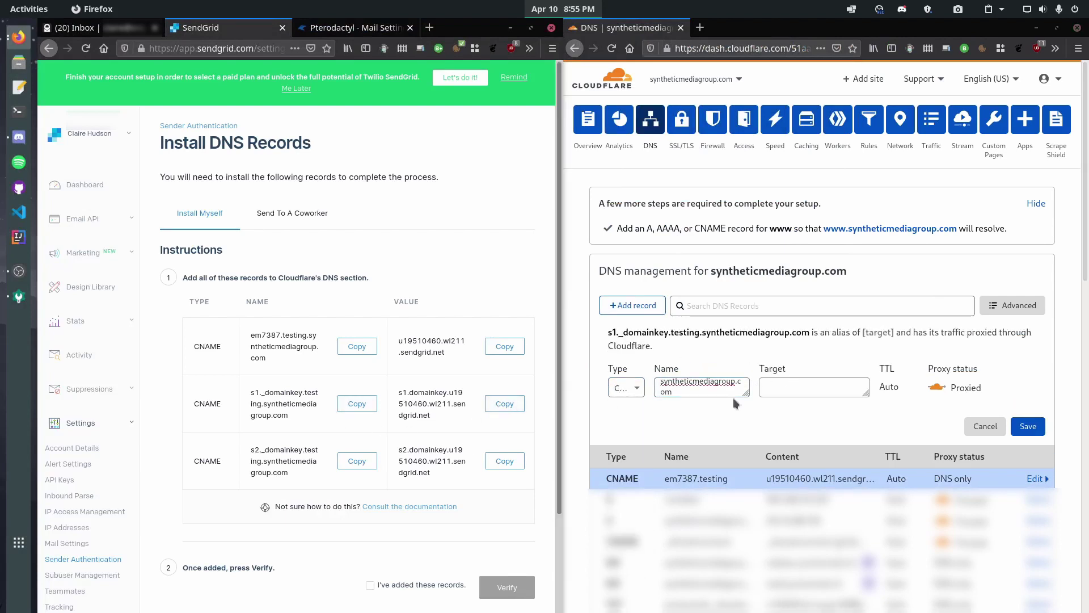
click(827, 390)
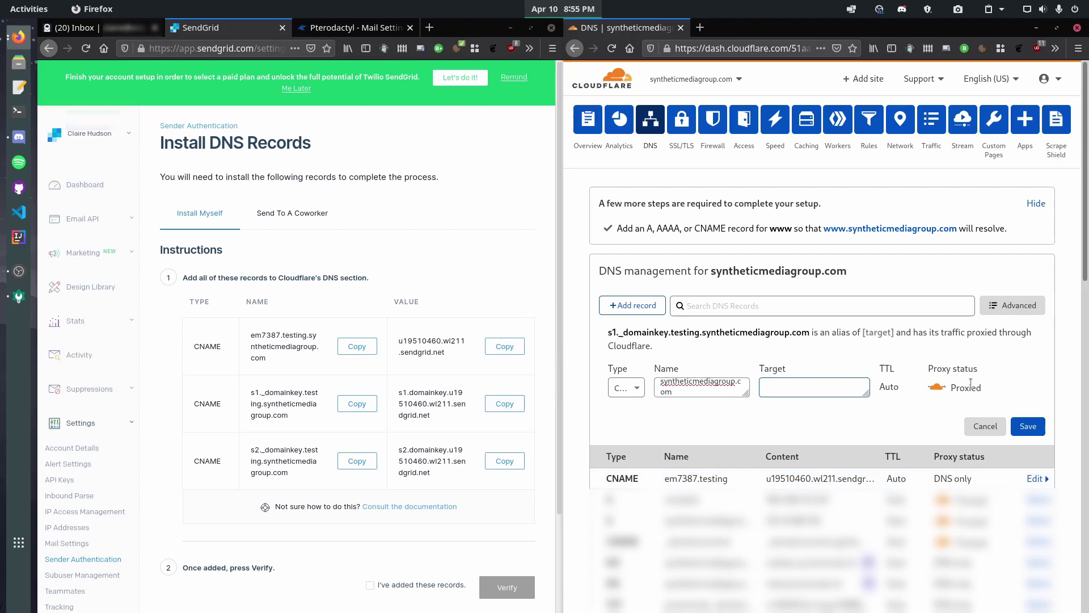
click(504, 404)
click(816, 386)
key(ctrl+v)
click(937, 387)
click(1028, 430)
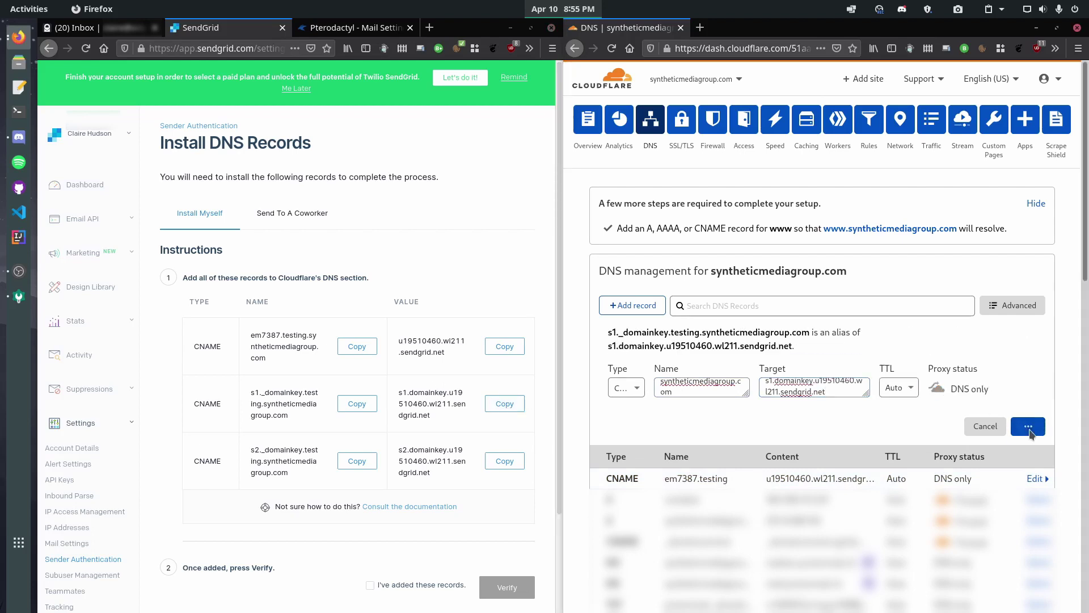
Add the s2._domainkey CNAME record with SendGrid's target value, DNS only
click(357, 460)
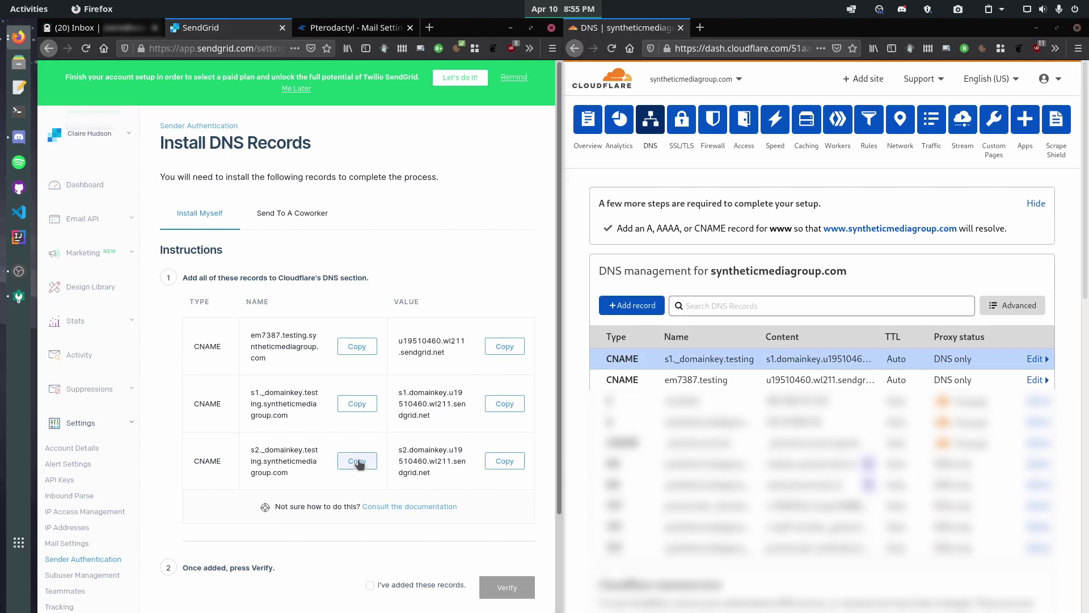
click(632, 305)
click(624, 374)
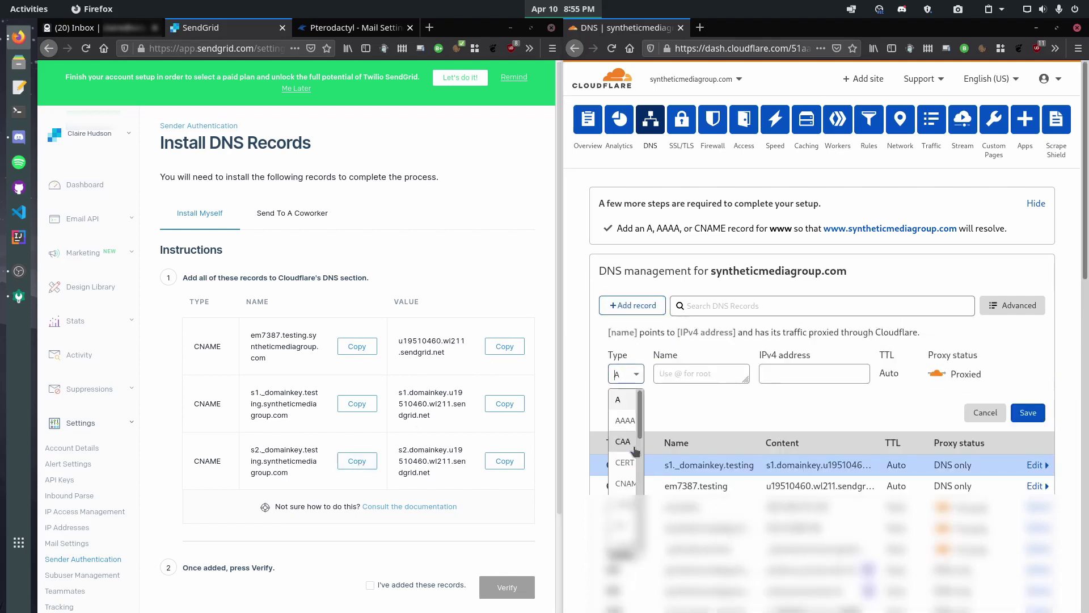
click(624, 483)
click(676, 379)
key(ctrl+v)
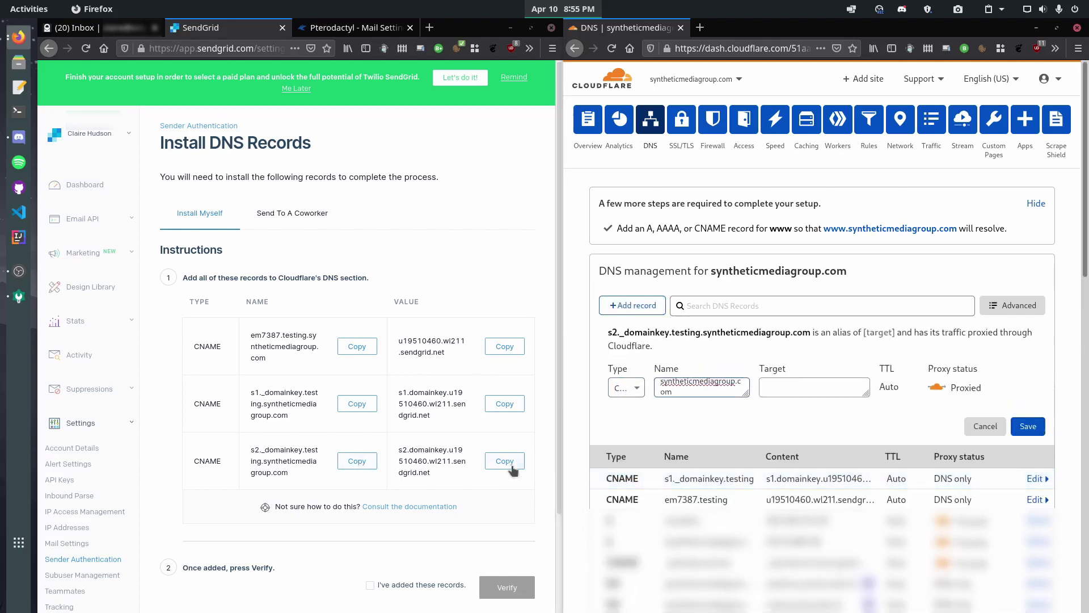
click(505, 461)
click(850, 391)
key(ctrl+v)
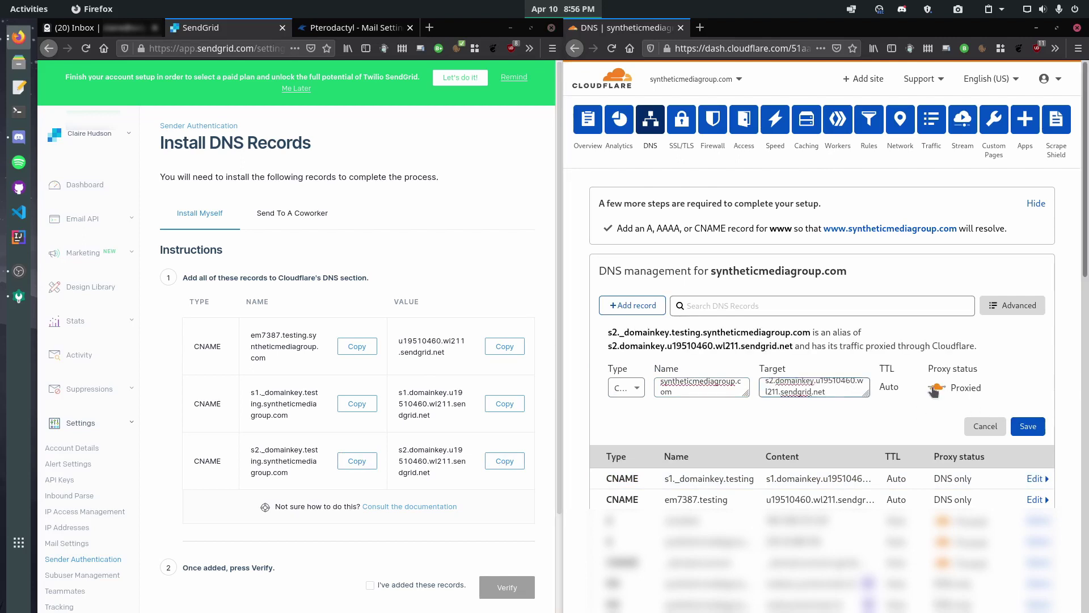
click(937, 387)
click(1028, 426)
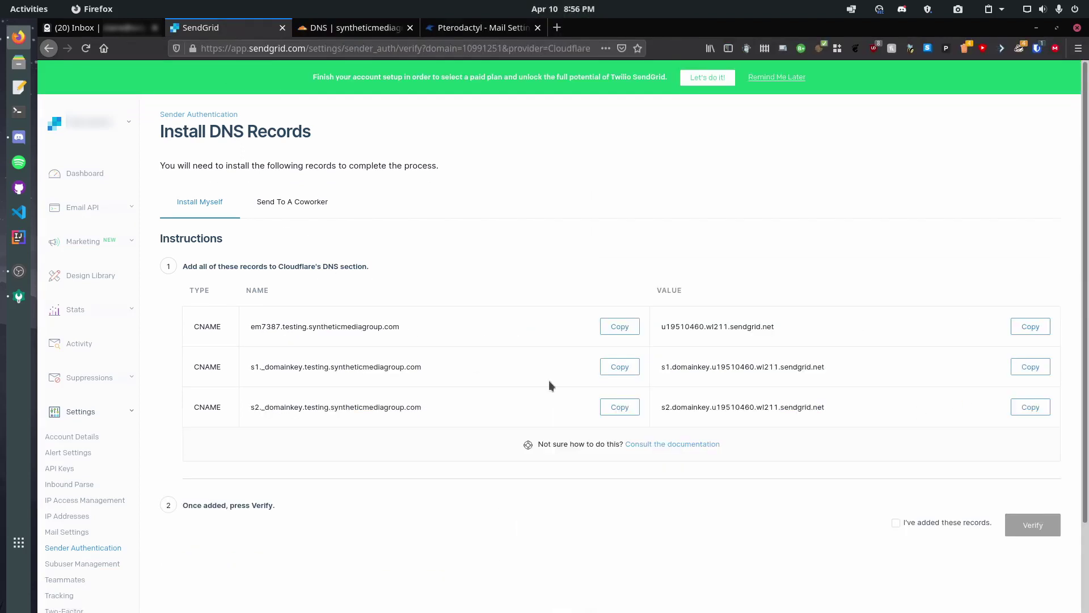
Confirm the DNS records were added and verify testing.syntheticmediagroup.com in SendGrid
click(898, 522)
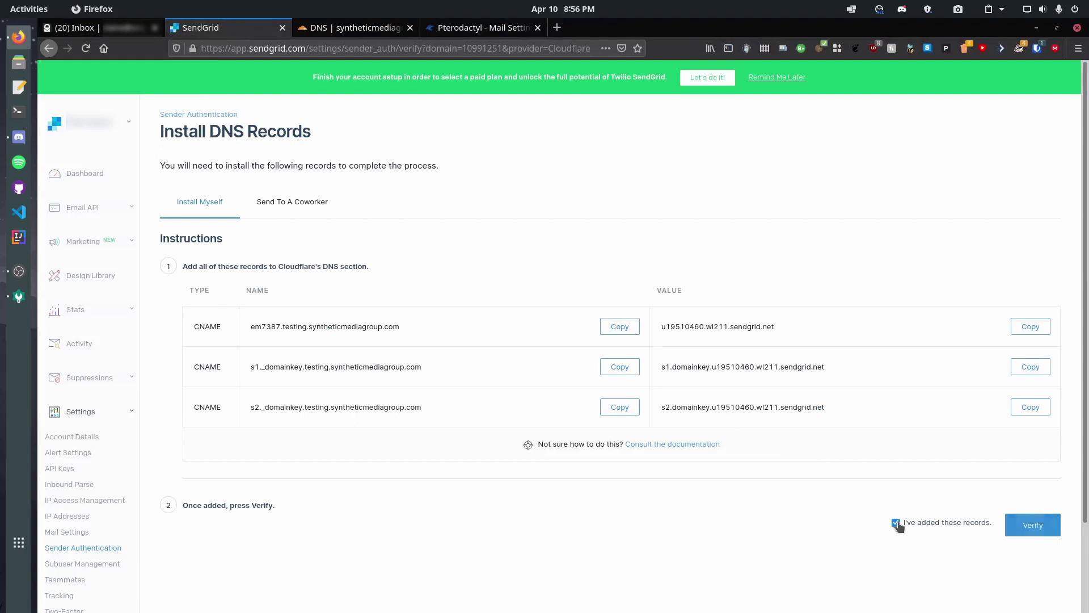
click(1033, 527)
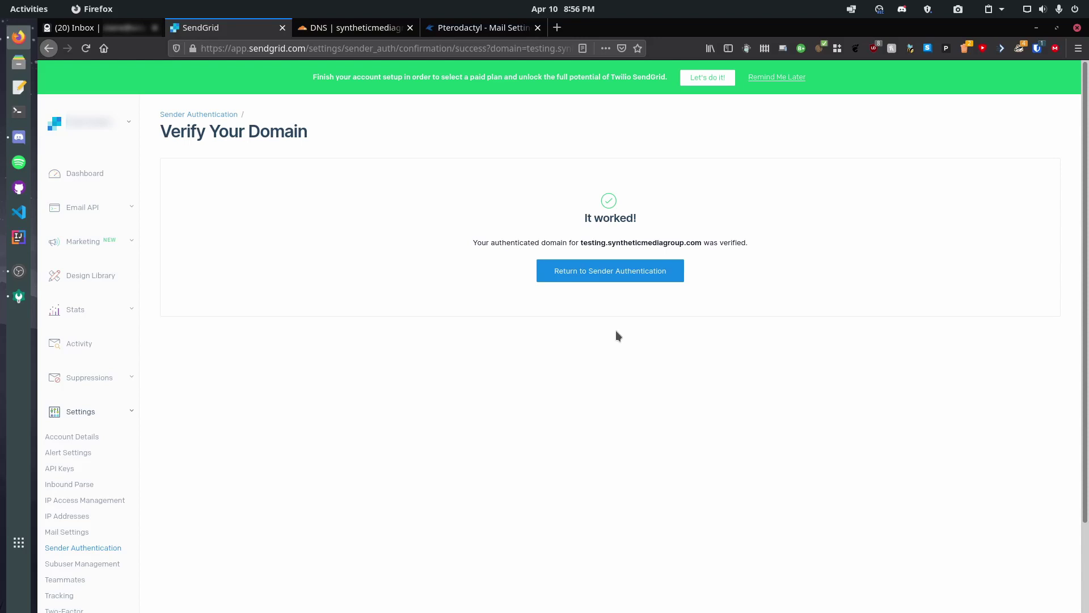
Create a single sender named 'Pterodactyl Panel' with the admin address on testing.syntheticmediagroup.com
click(595, 275)
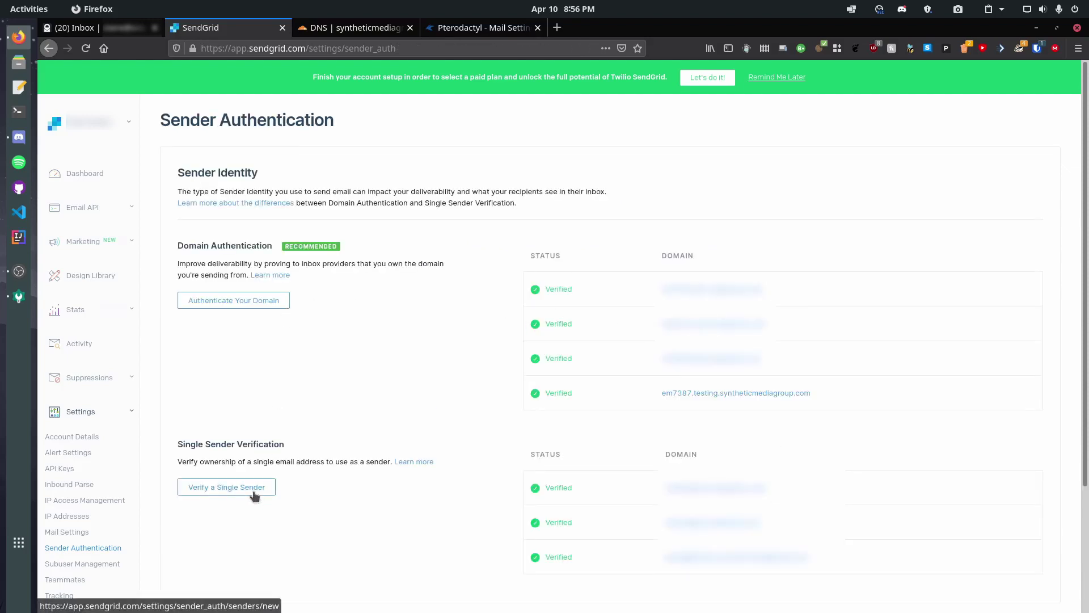
click(253, 492)
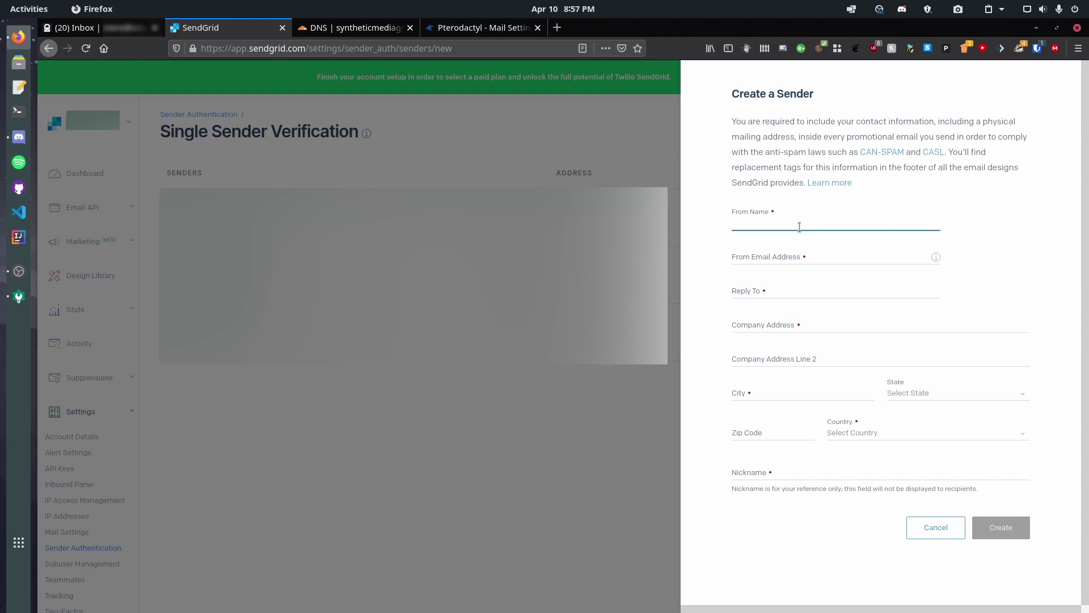
text(Pterodactyl Panel)
key(Tab)
text(te)
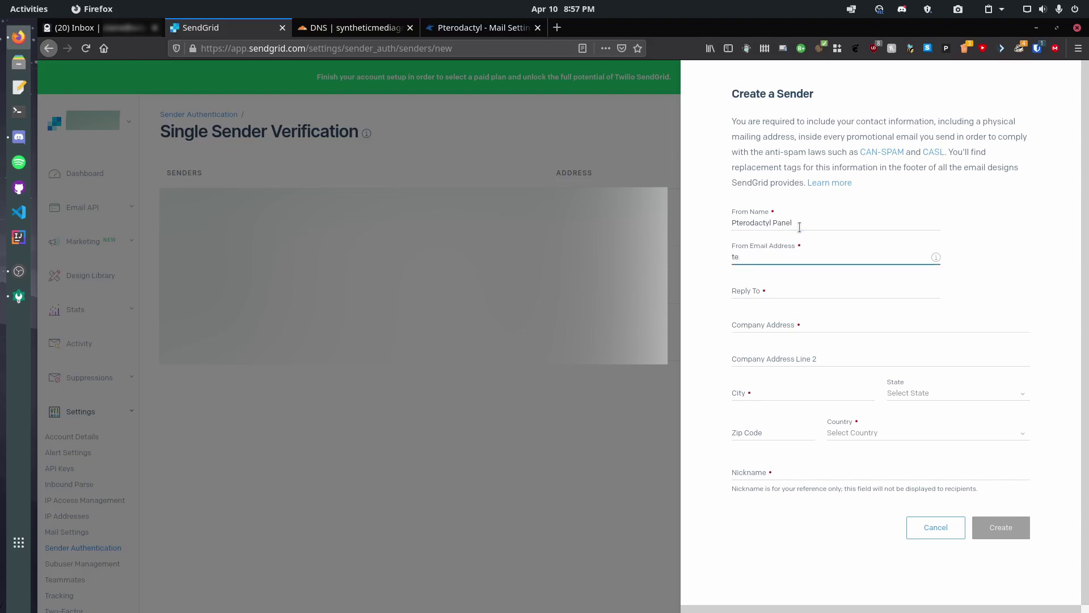
text(sting@)
key(ctrl+a)
key(BackSpace)
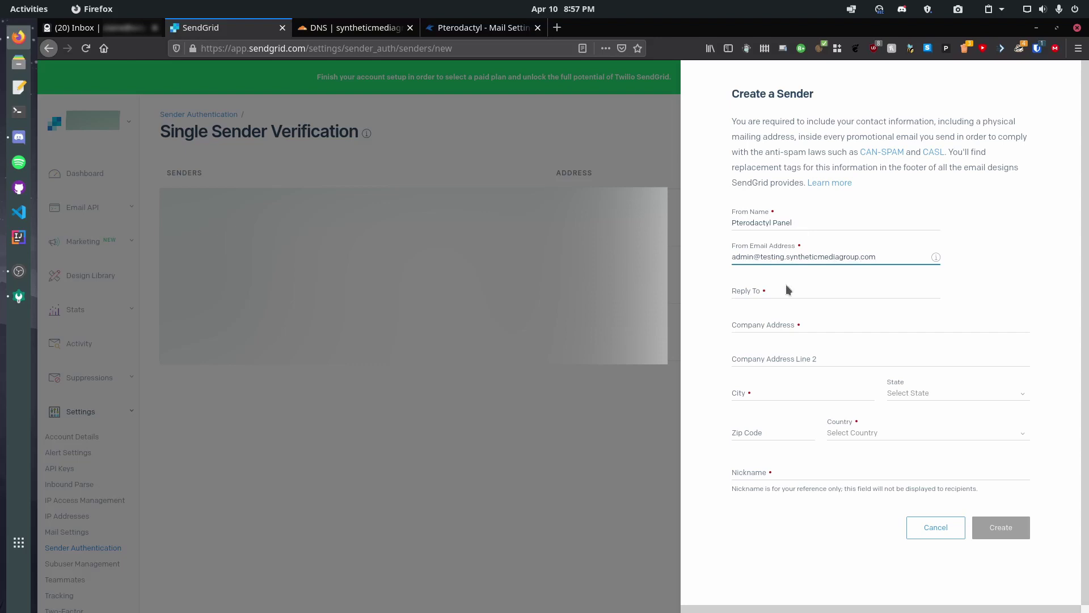
Fill in the reply-to address, company address and nickname 'Test Panel', then create the sender
click(778, 292)
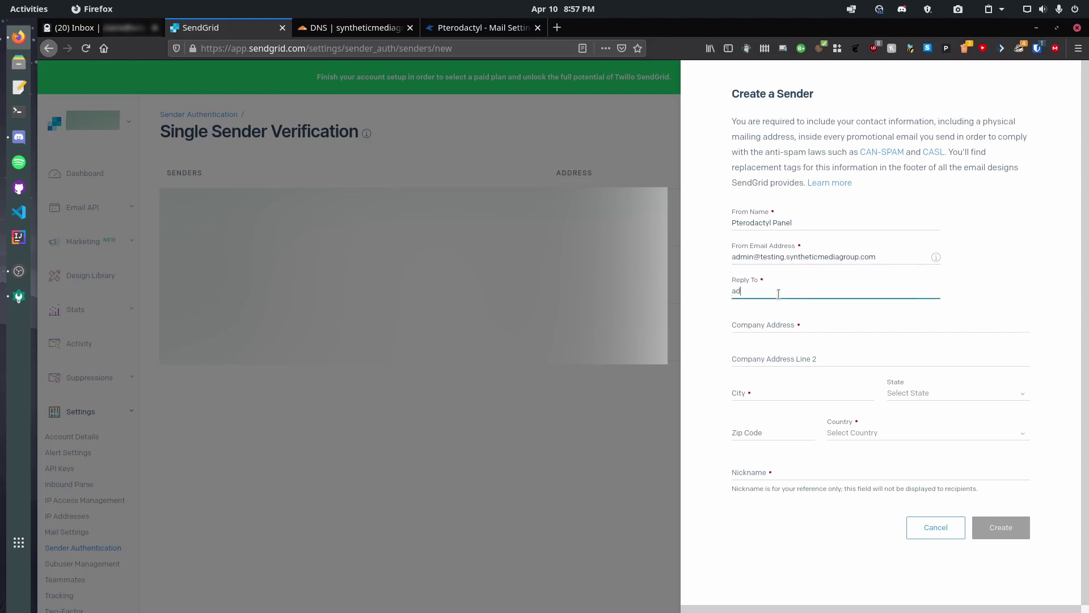
click(774, 324)
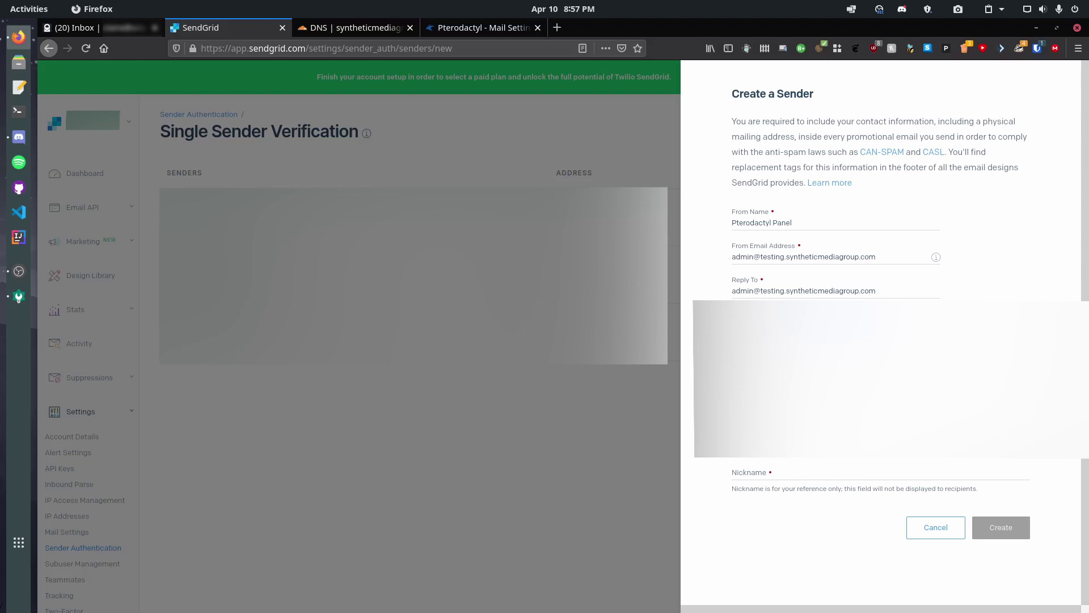
click(794, 473)
text(Test Panb)
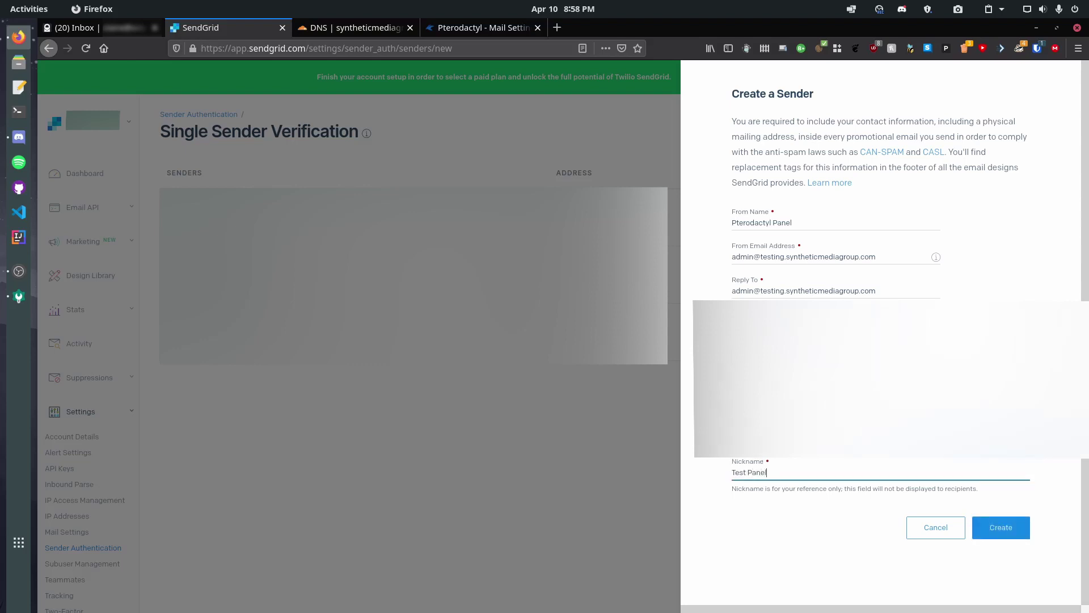
click(1002, 526)
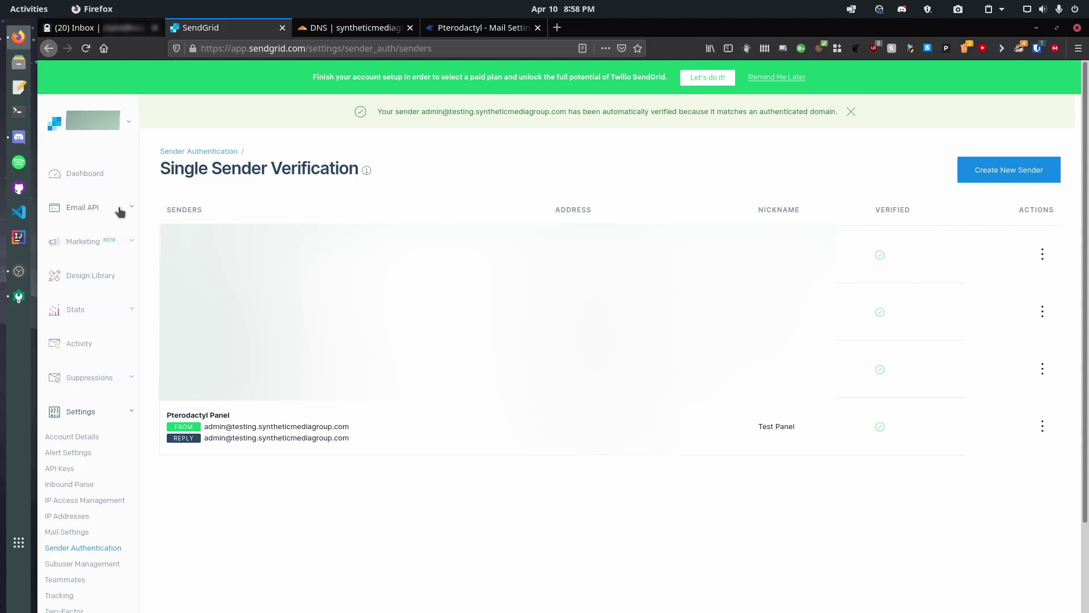
Create an SMTP Relay API key named 'Testing Panel' and copy the key
click(120, 210)
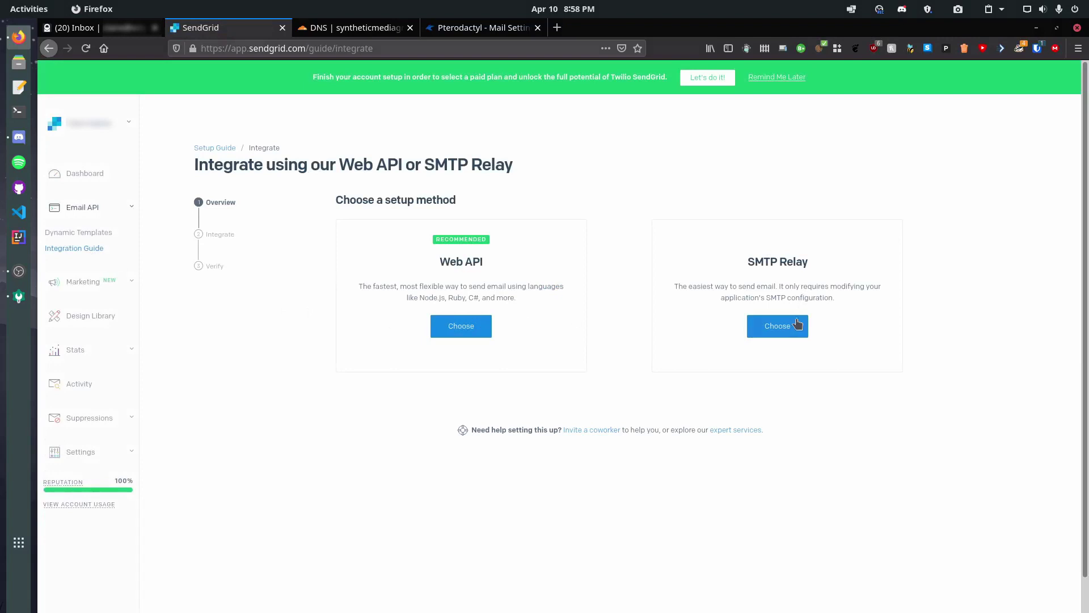
click(797, 323)
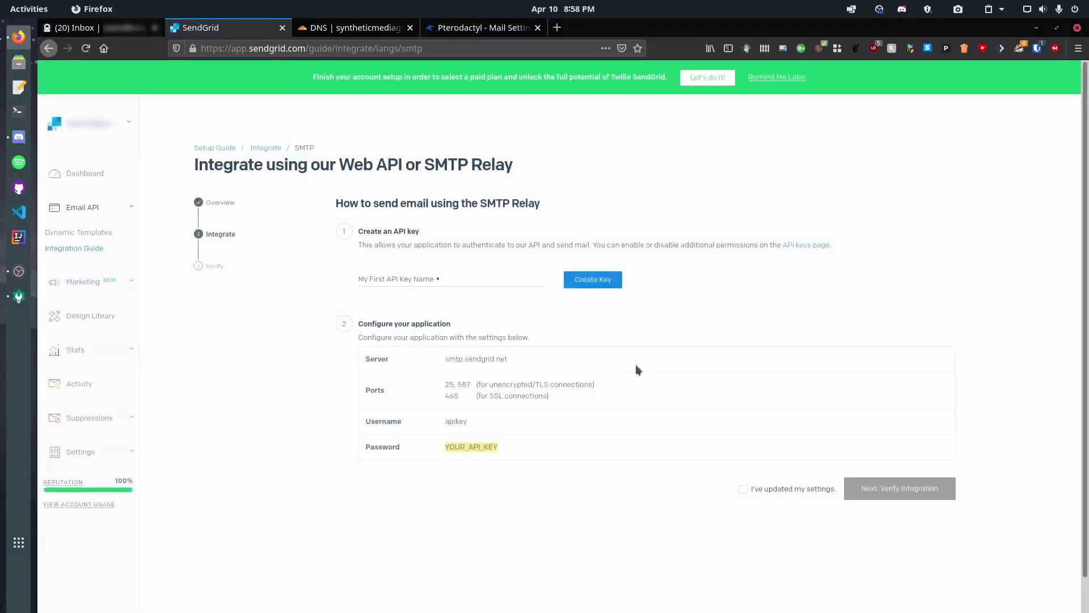
click(502, 283)
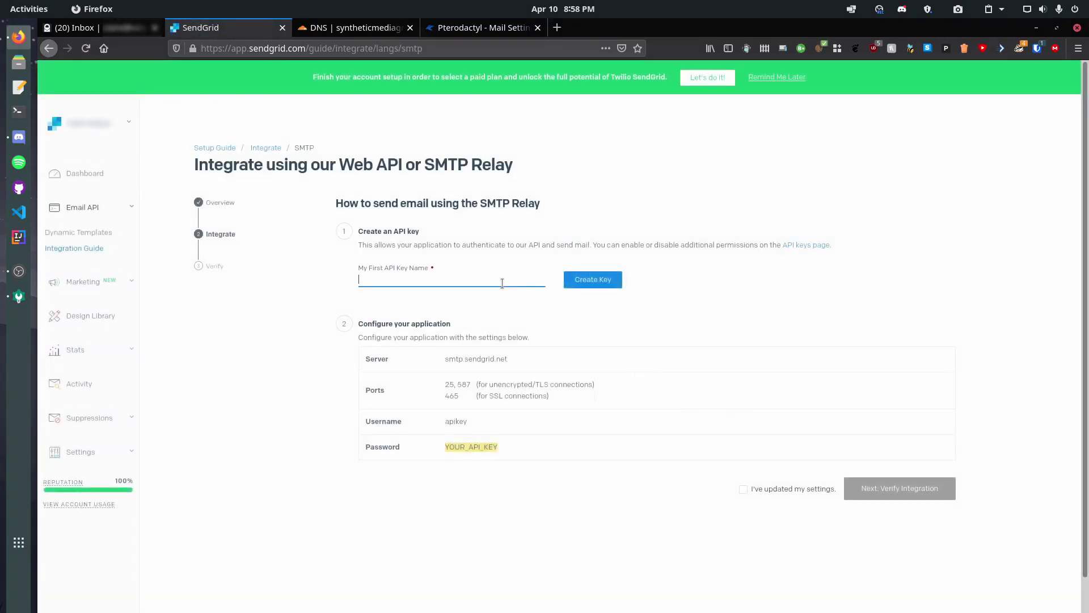
text(Testing Panel)
click(586, 280)
triple_click(446, 297)
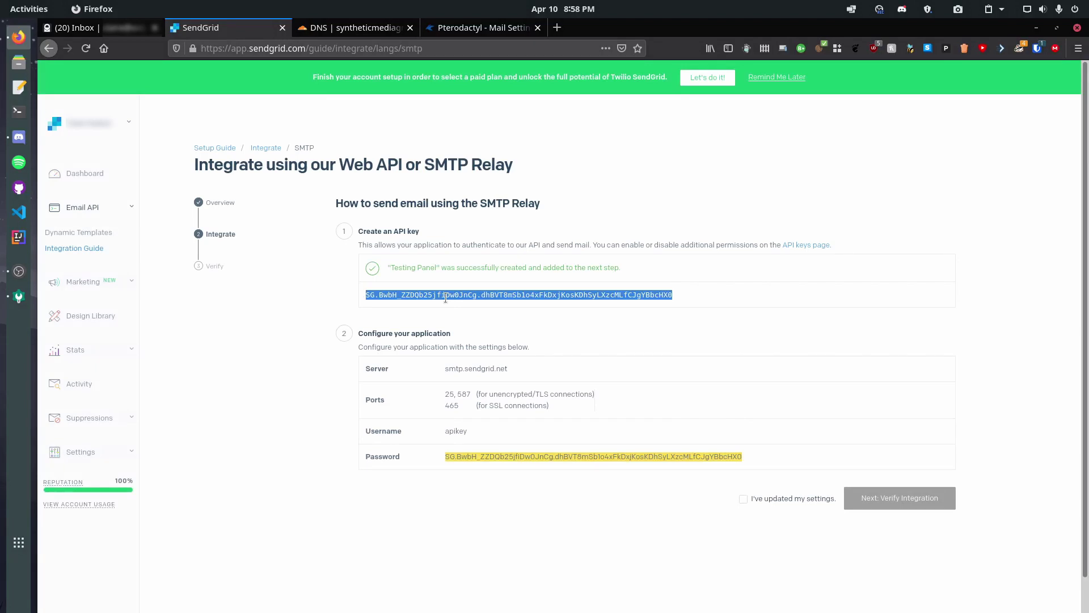
click(358, 334)
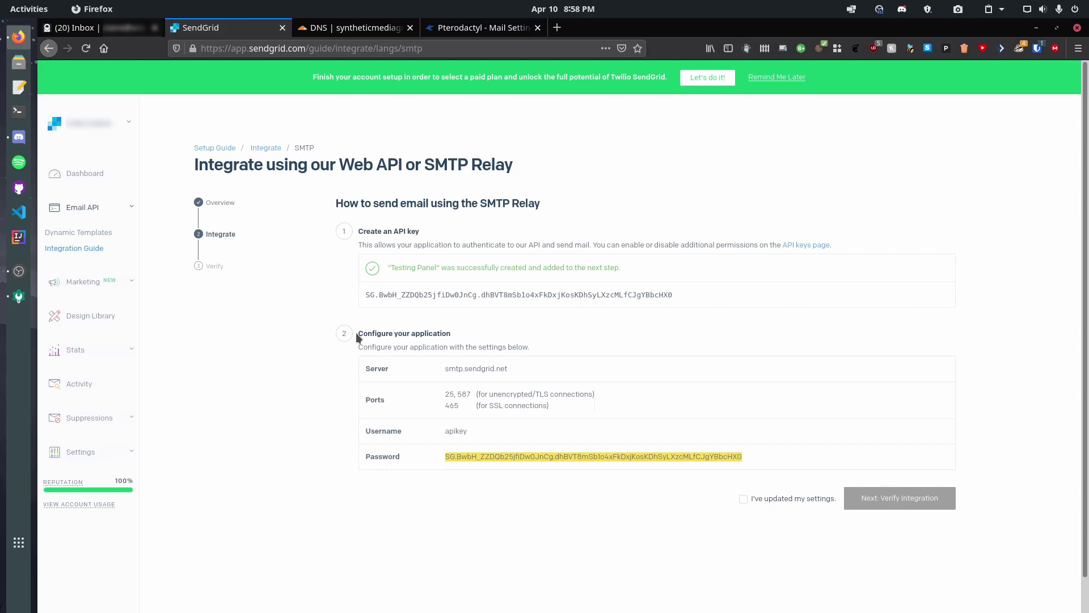
Launch Termius, connect to Linode Testing and change into /var/www/pterodactyl
key(super)
text(termi)
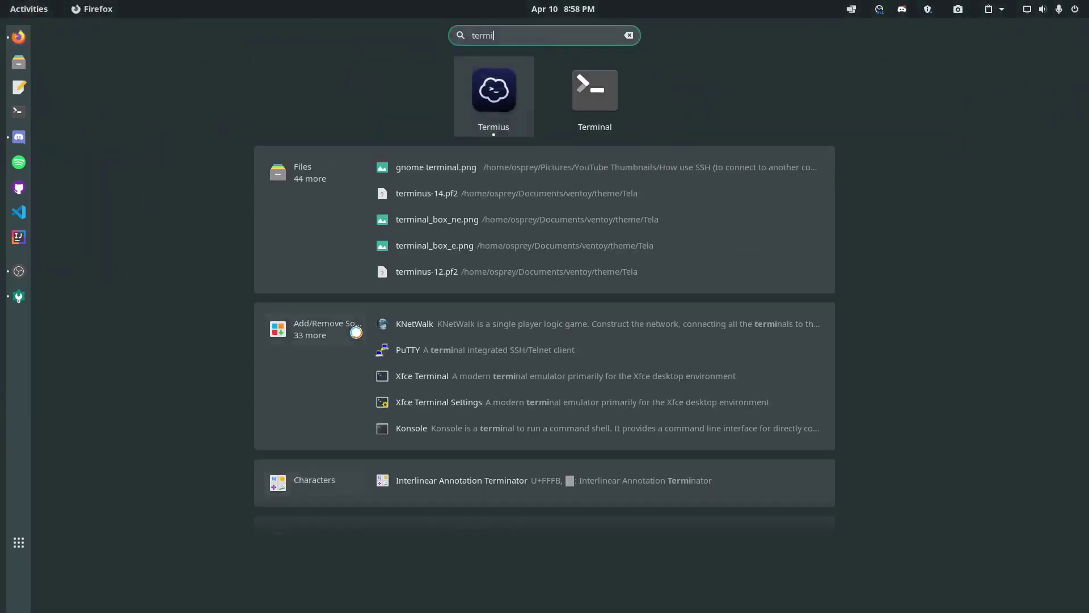
key(Return)
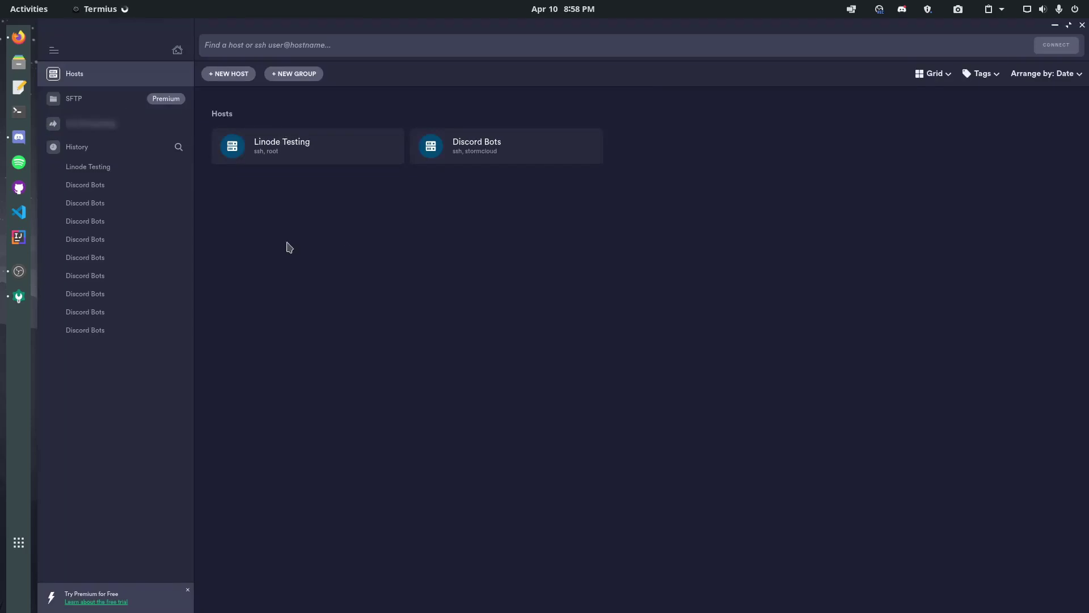
click(359, 155)
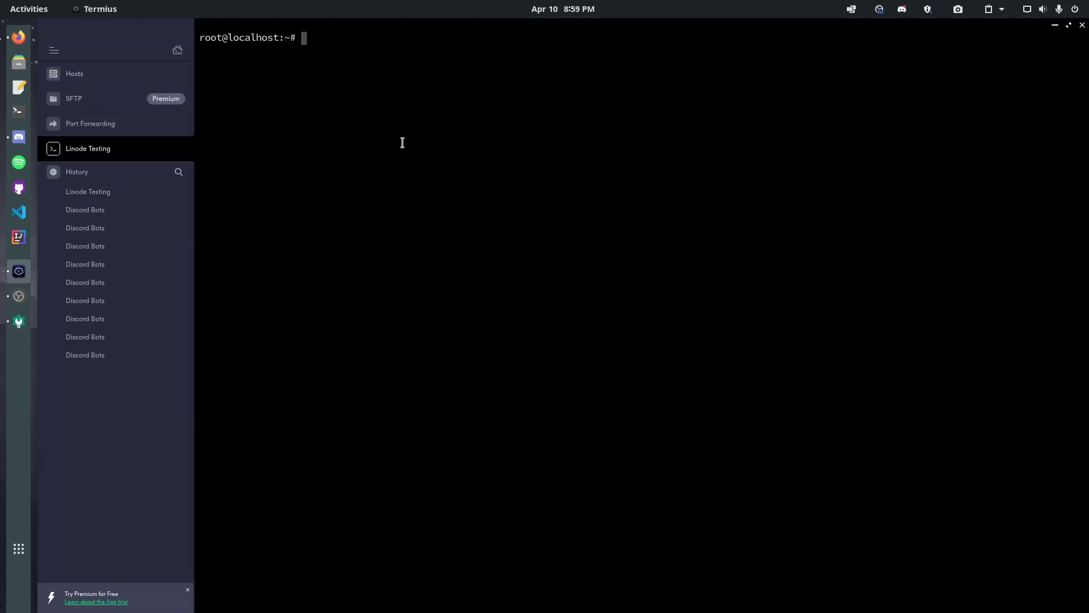
text(cd /var/www/pterodactyl)
key(Return)
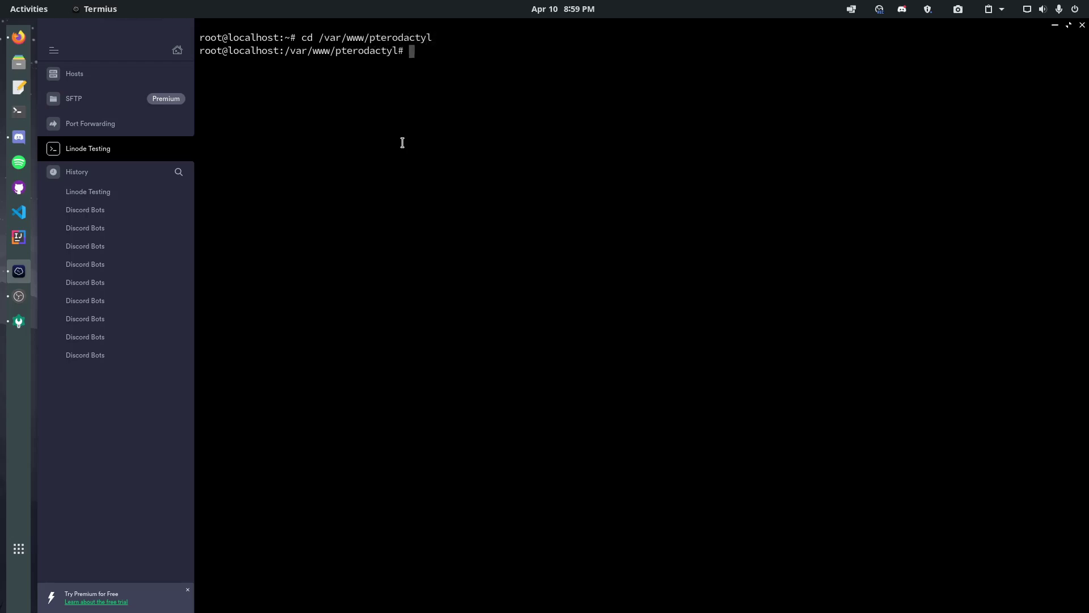
text(ls)
key(Return)
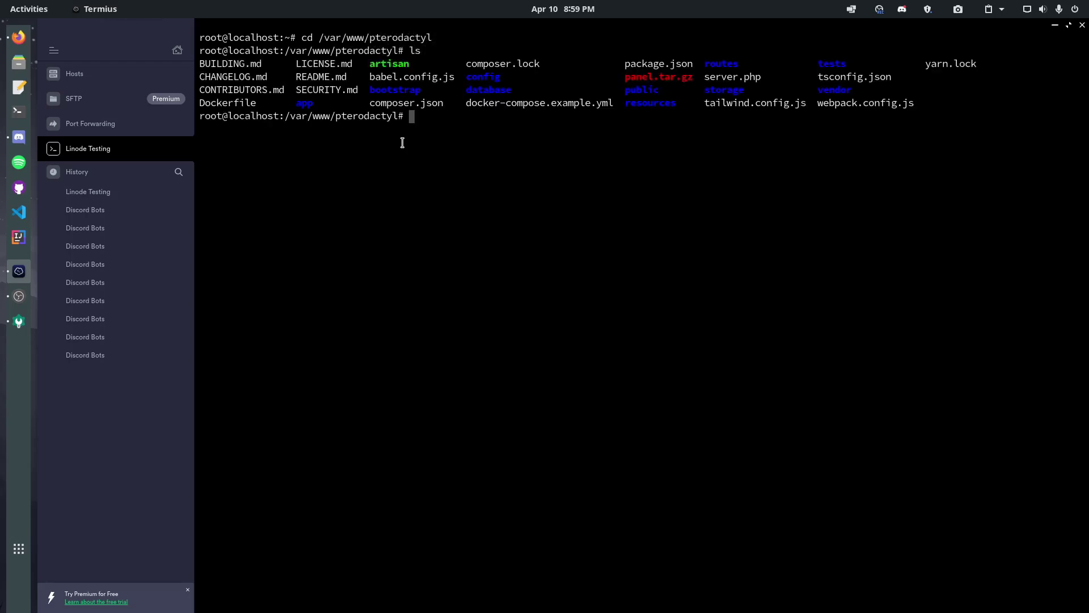
Copy the artisan mail command from the panel and run it with sudo
click(18, 37)
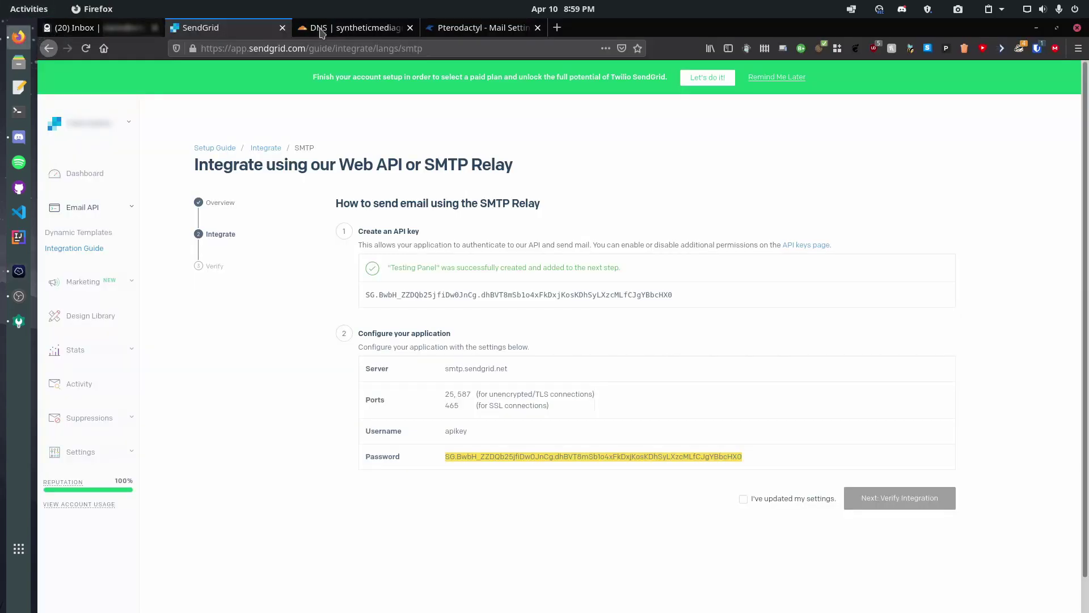
click(457, 27)
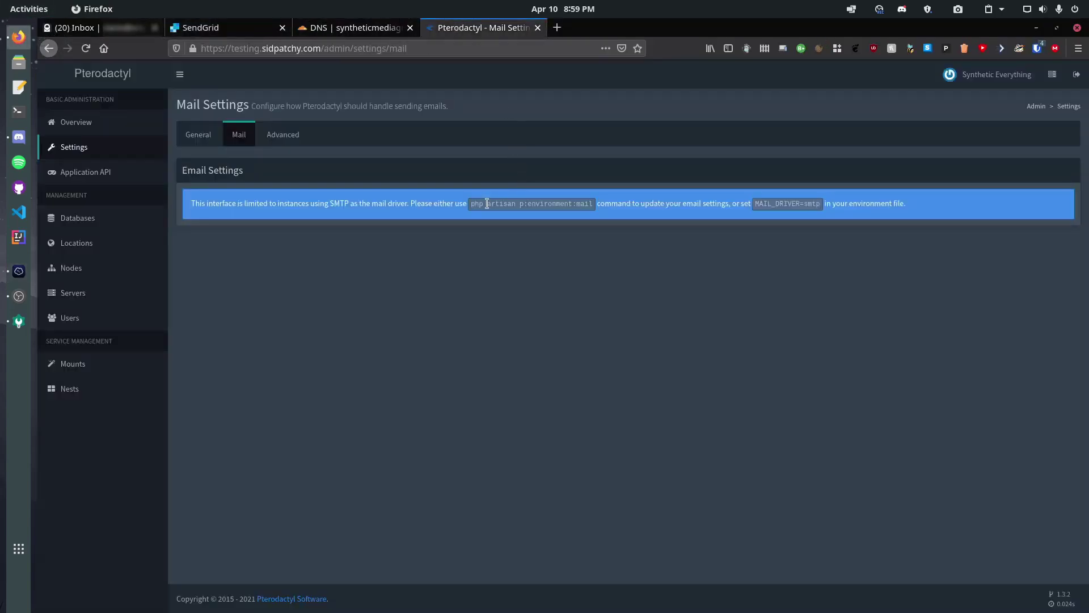
drag(471, 204, 594, 204)
key(ctrl+c)
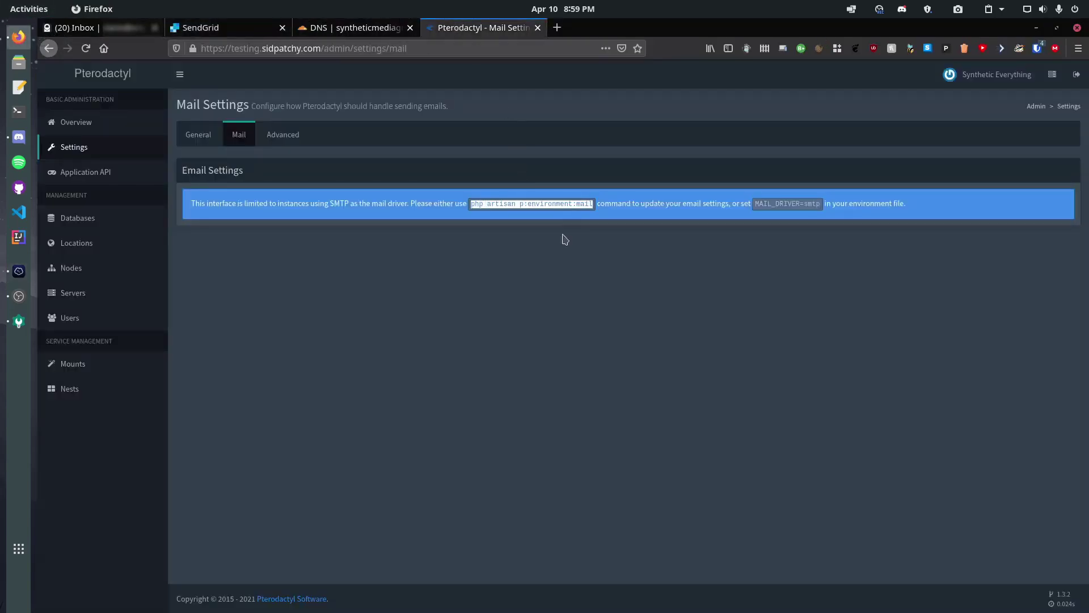
key(alt+Tab)
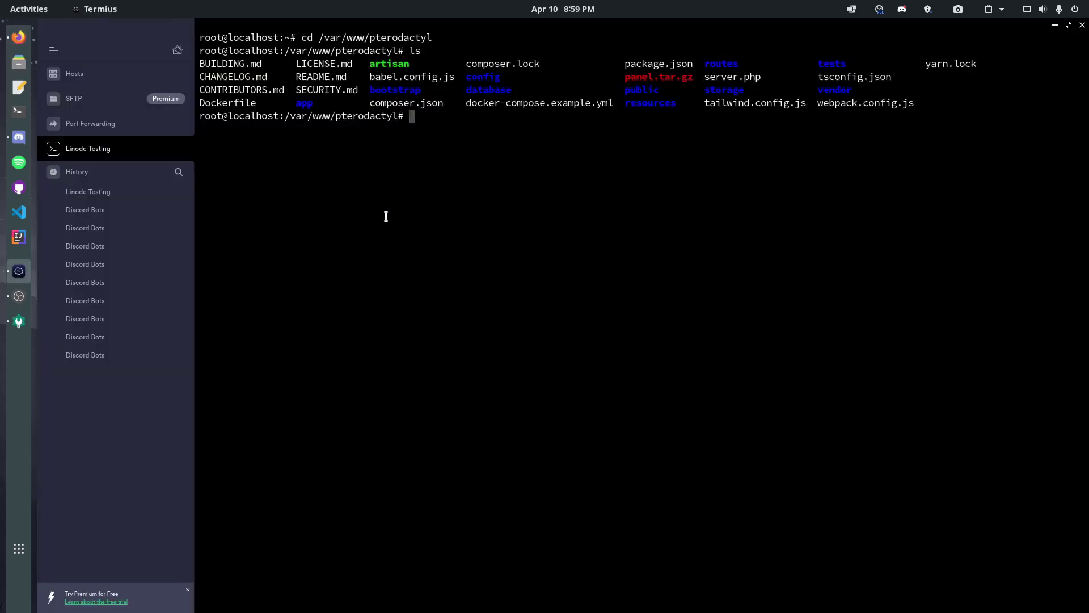
text(sudo)
key(ctrl+shift+v)
key(Return)
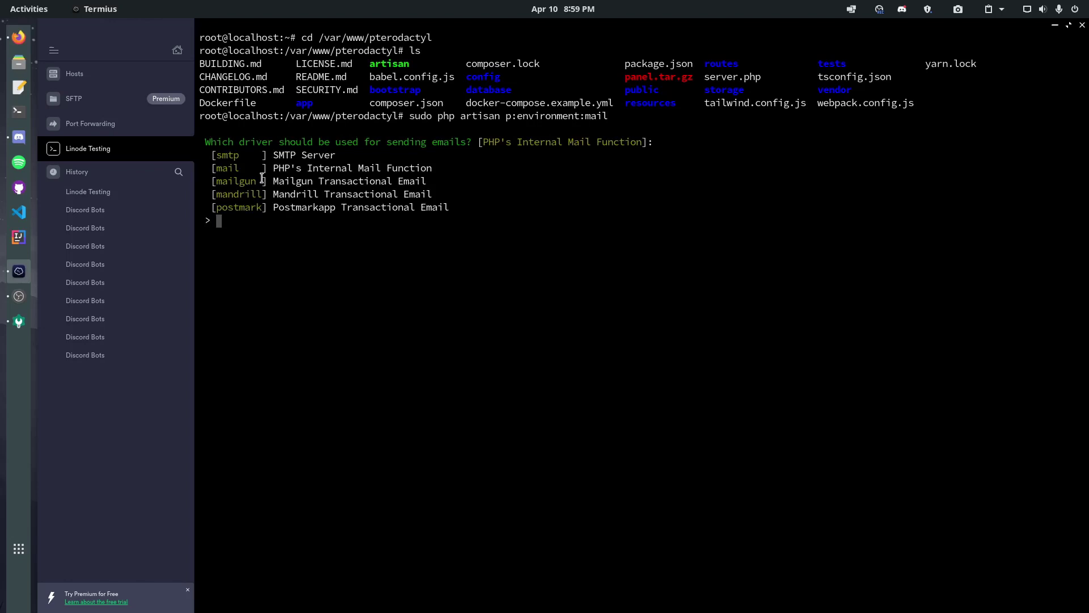
Rerun the mail setup after a typo and choose smtp as the mail driver
text(smpt)
key(Return)
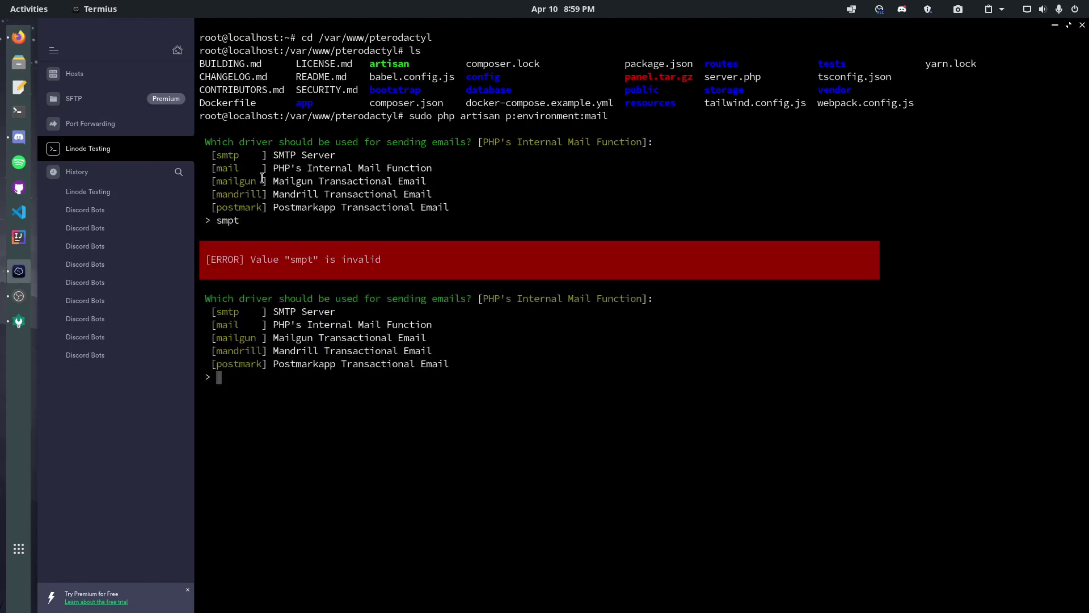
key(Up)
text(s)
key(Return)
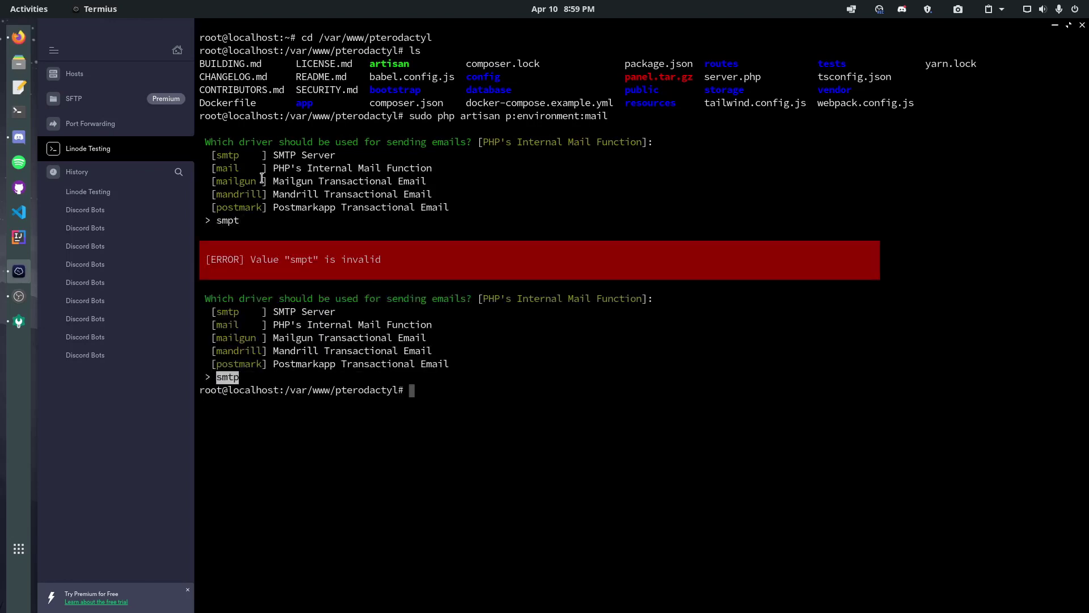
key(Up)
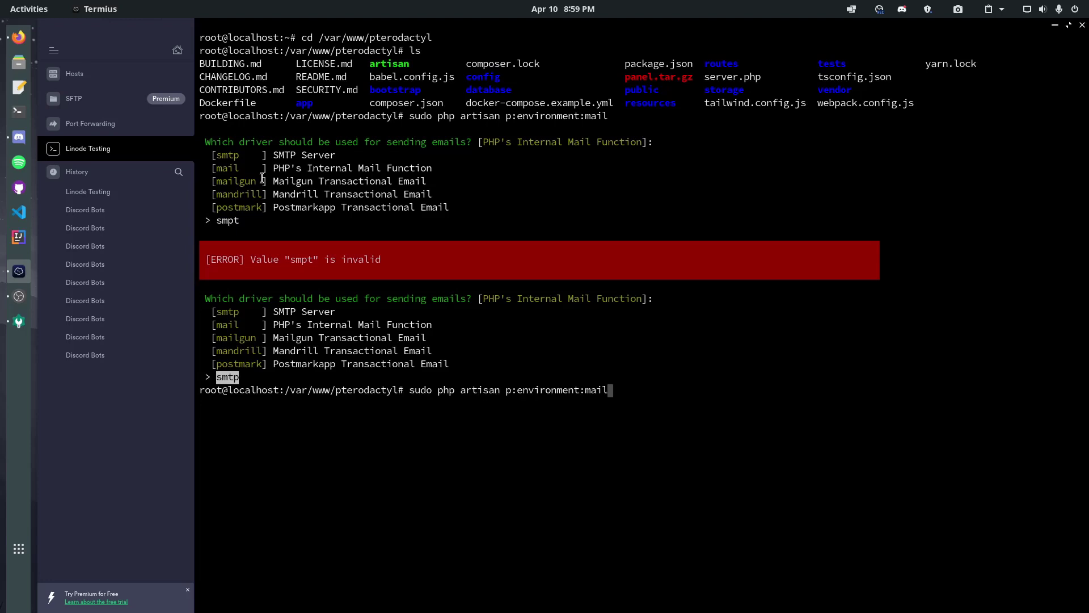
key(Return)
text(sm)
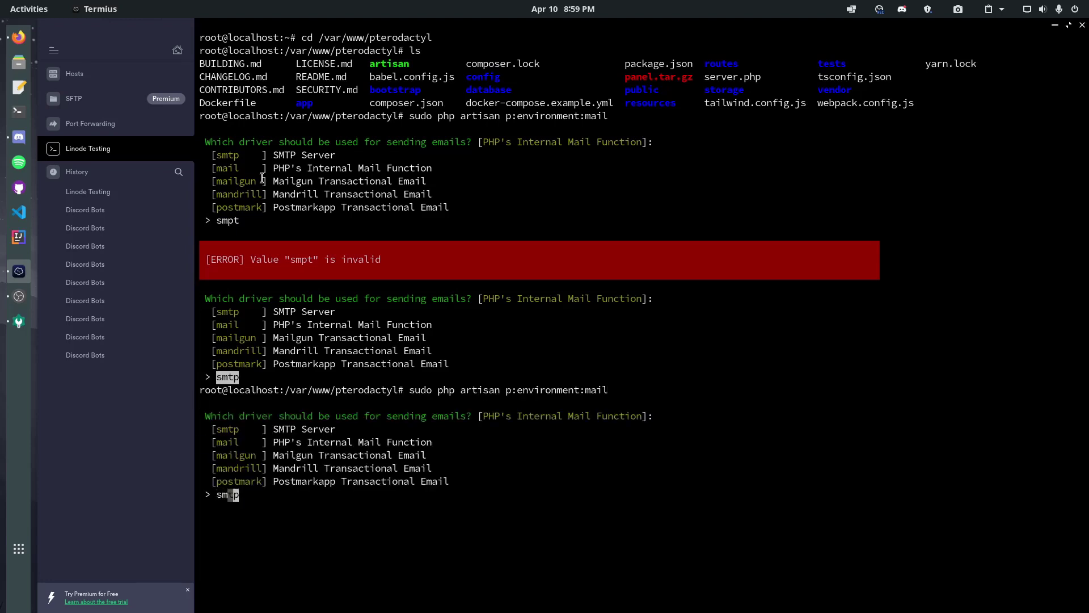
text(tp)
key(Return)
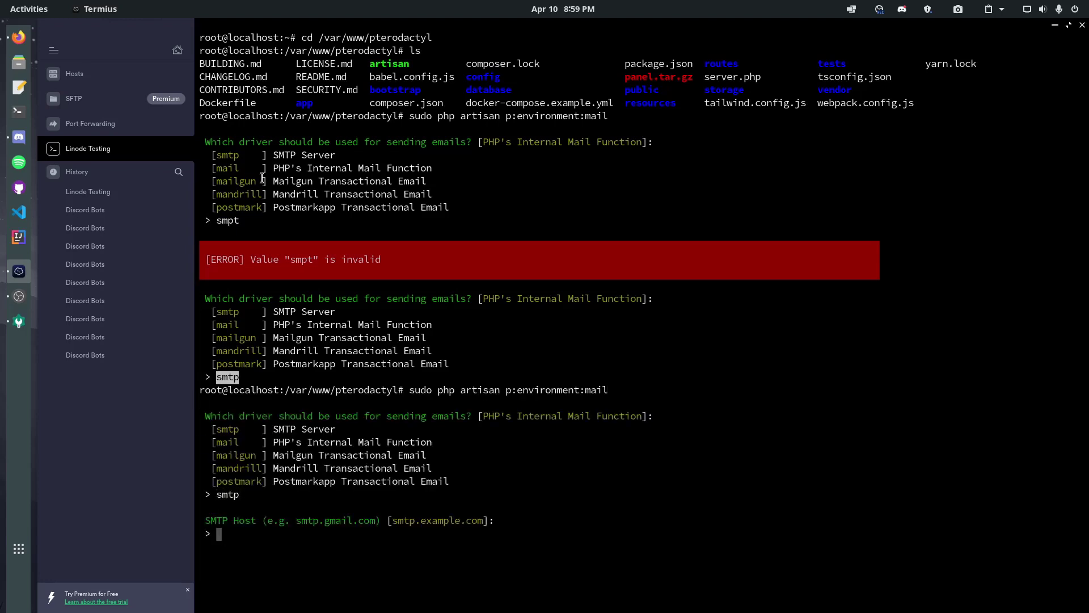
Set the SMTP host to smtp.sendgrid.net and the port to 465
click(19, 36)
click(226, 27)
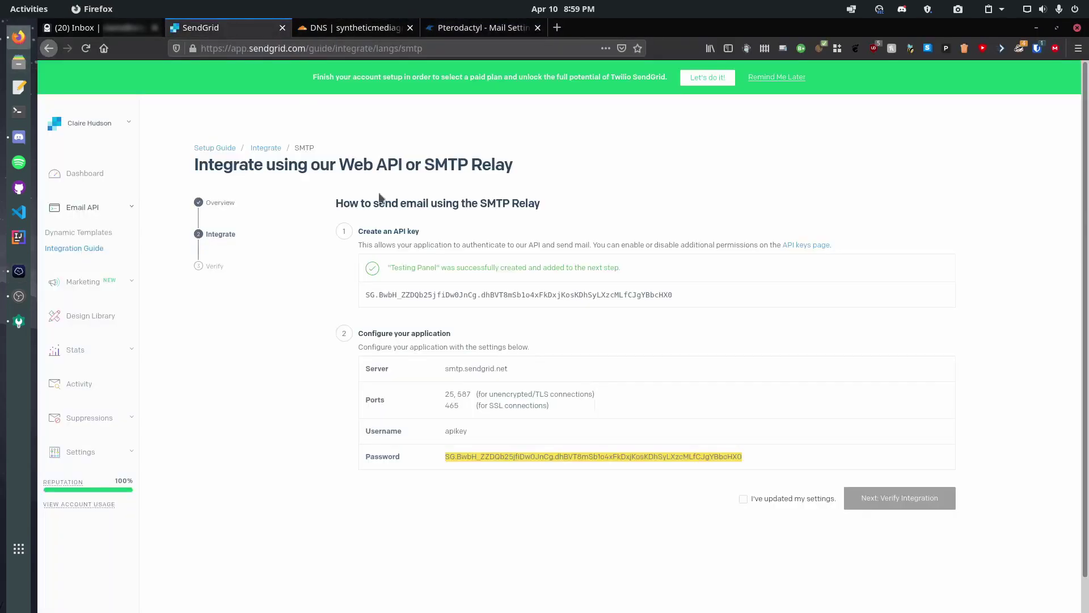
triple_click(461, 370)
key(ctrl+c)
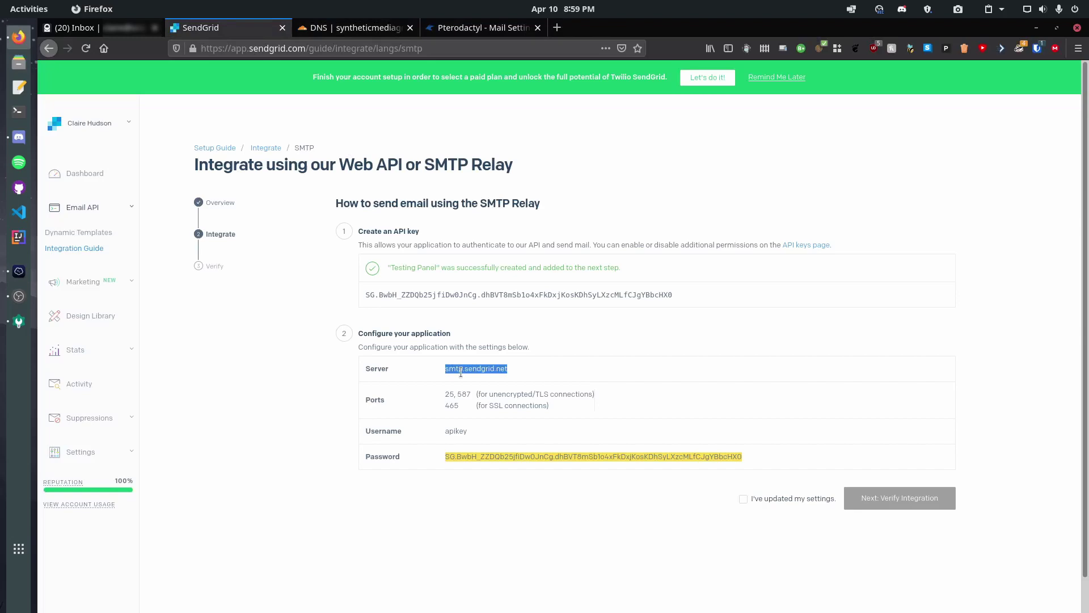
key(alt+Tab)
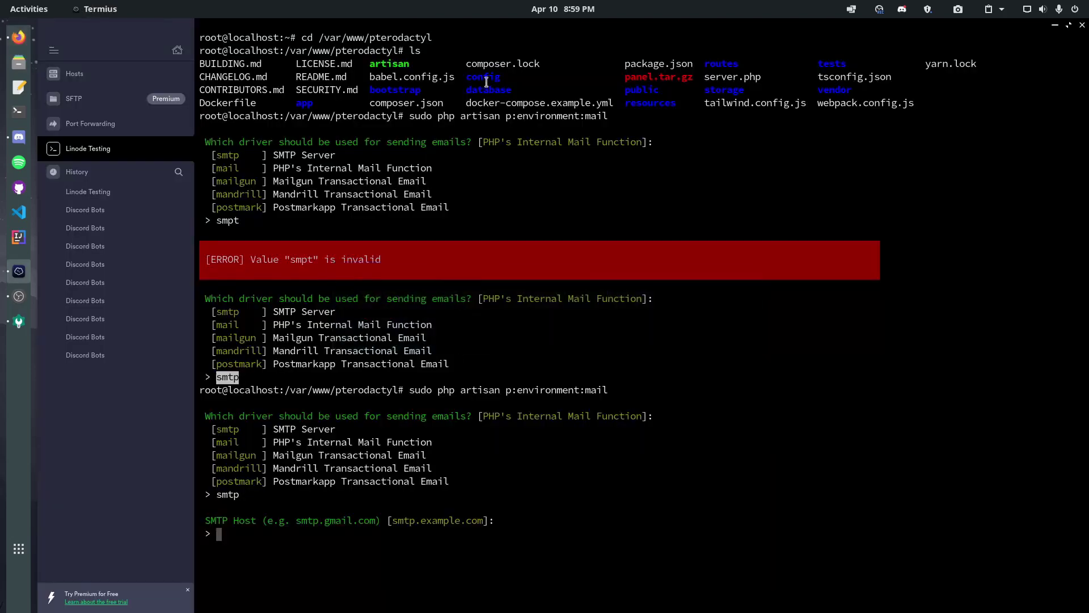
key(ctrl+shift+v)
key(Return)
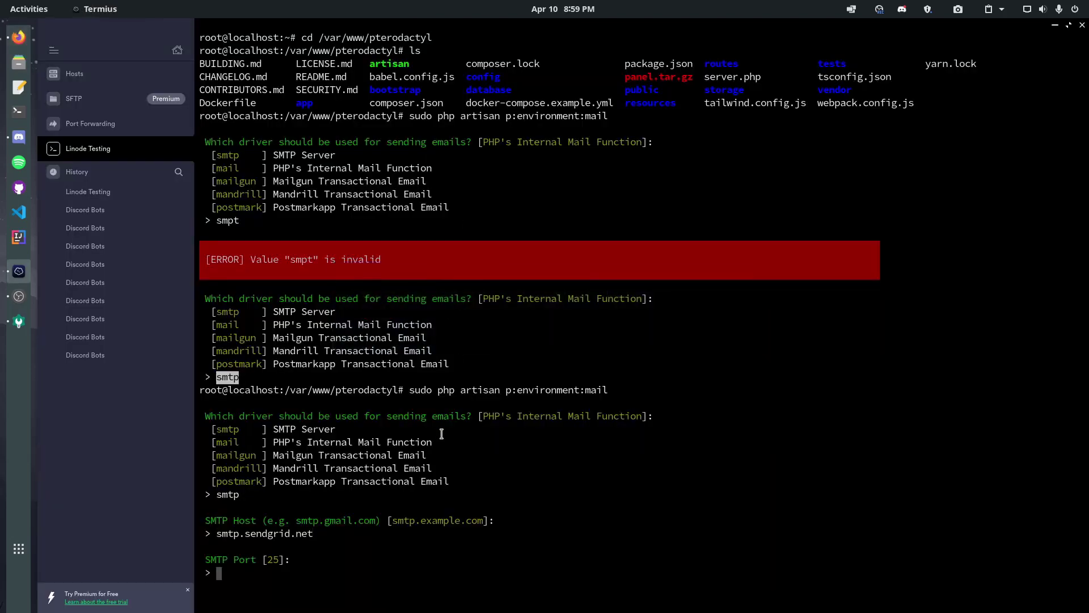
key(alt+Tab)
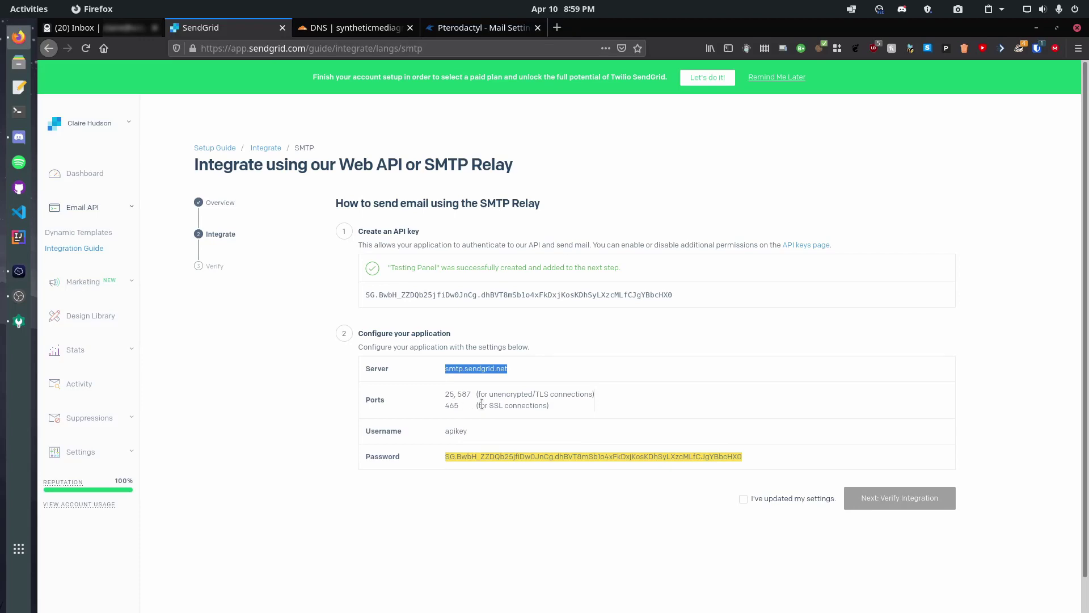
double_click(451, 405)
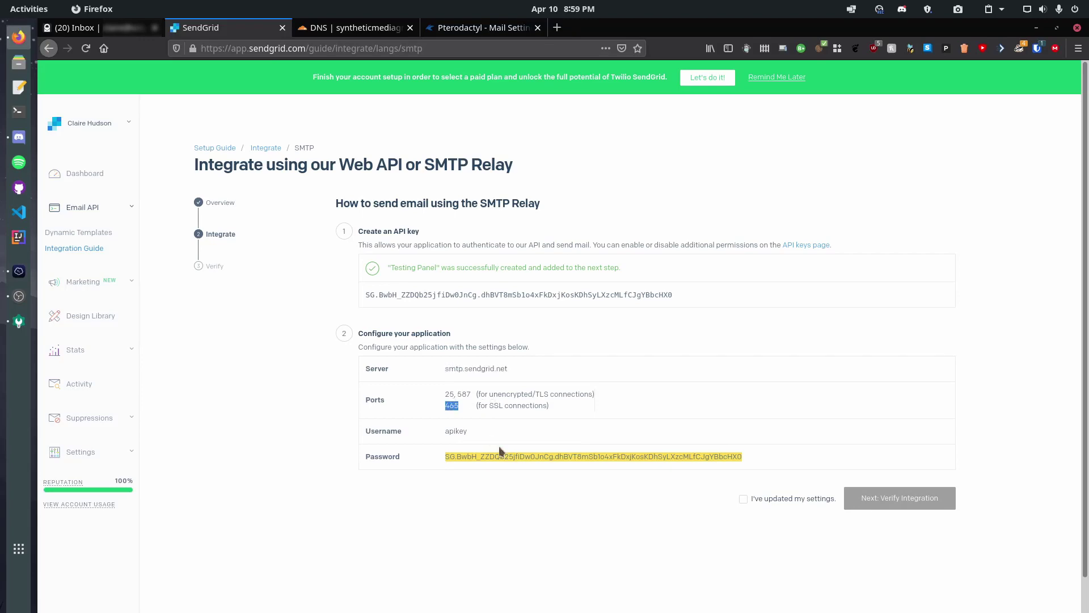
click(488, 429)
key(alt+Tab)
text(465)
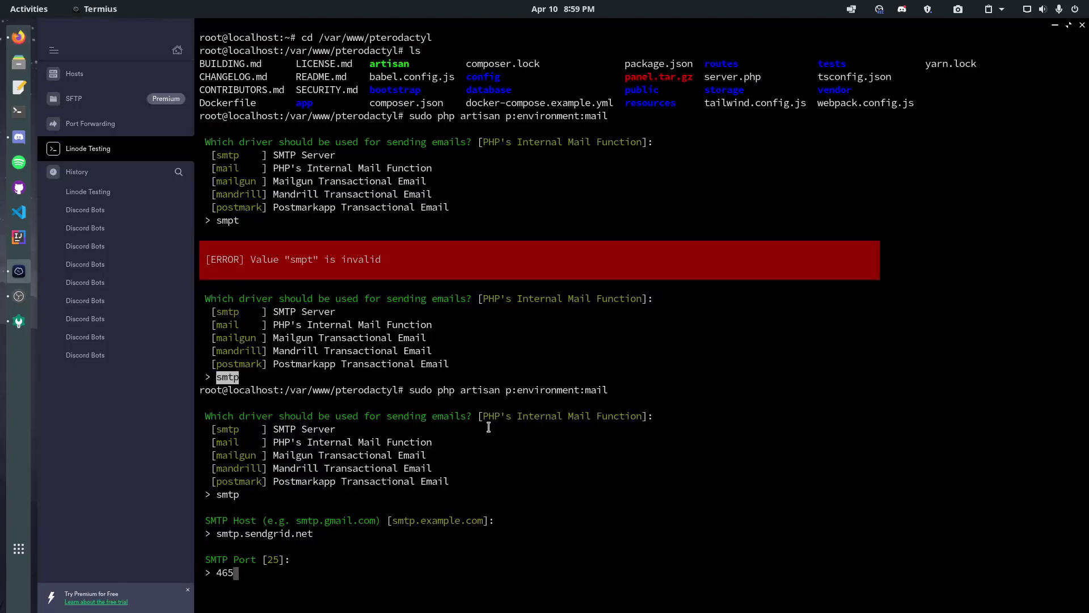
key(Return)
Enter apikey as the SMTP username and the SendGrid API key as the password
key(alt+Tab)
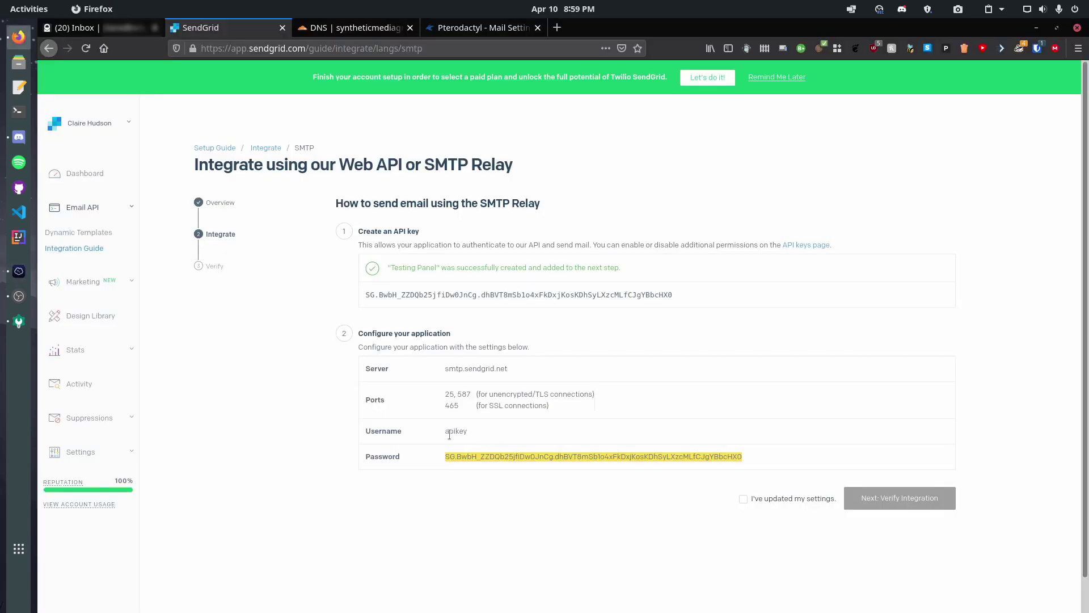
double_click(451, 432)
key(ctrl+c)
key(alt+Tab)
key(ctrl+shift+v)
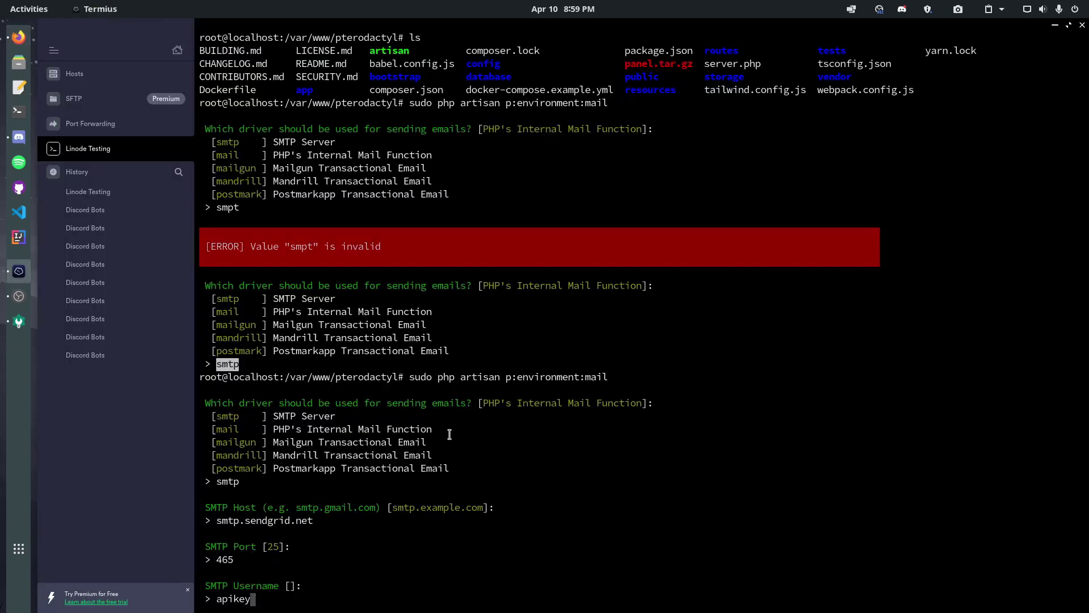
key(Return)
key(alt+Tab)
triple_click(495, 456)
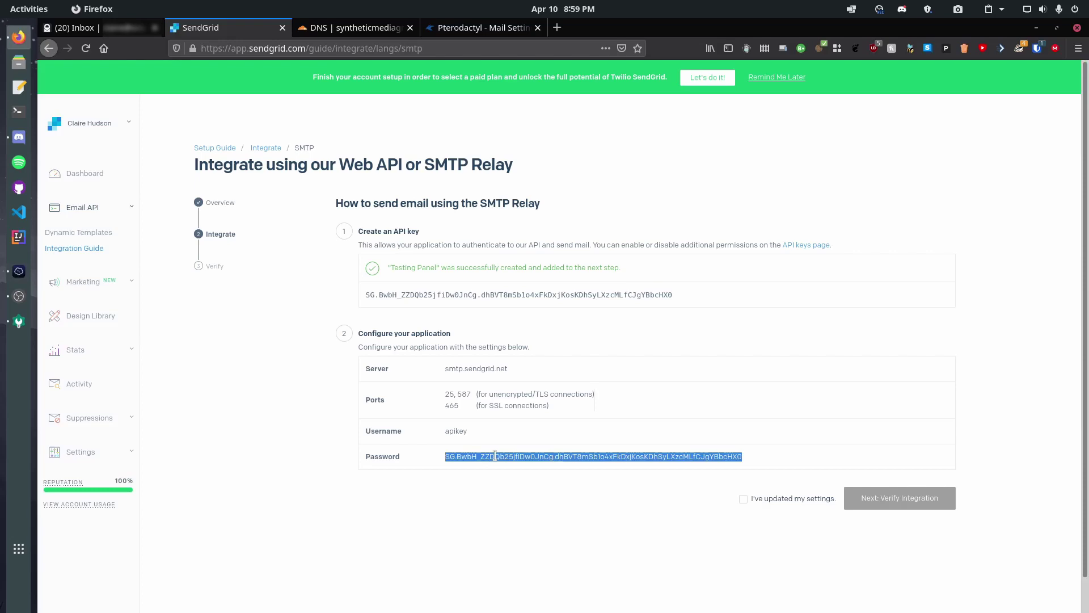
key(ctrl+c)
key(alt+Tab)
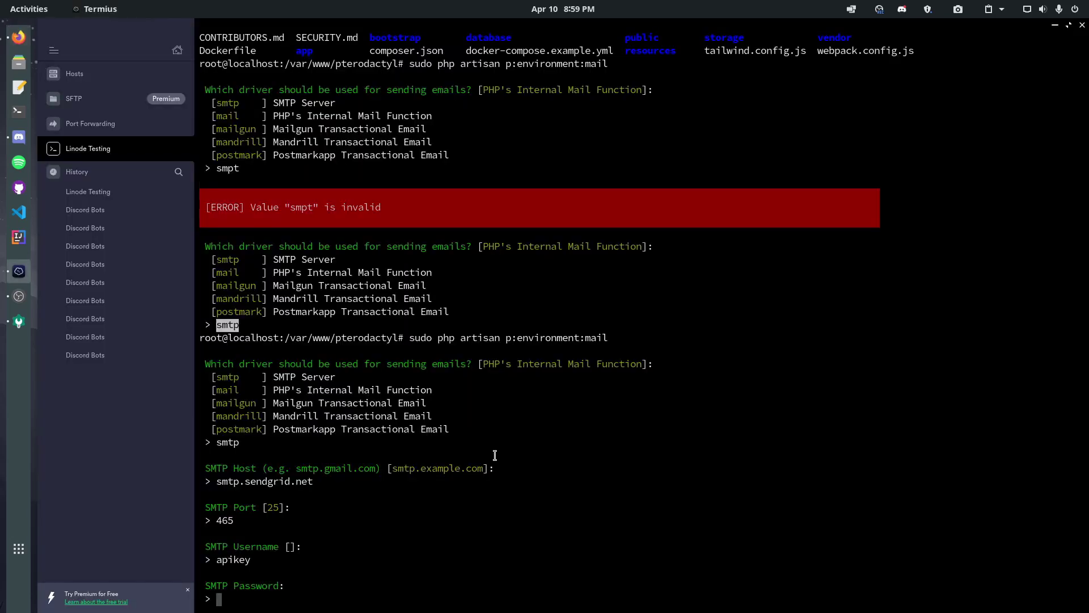
key(ctrl+shift+v)
key(Return)
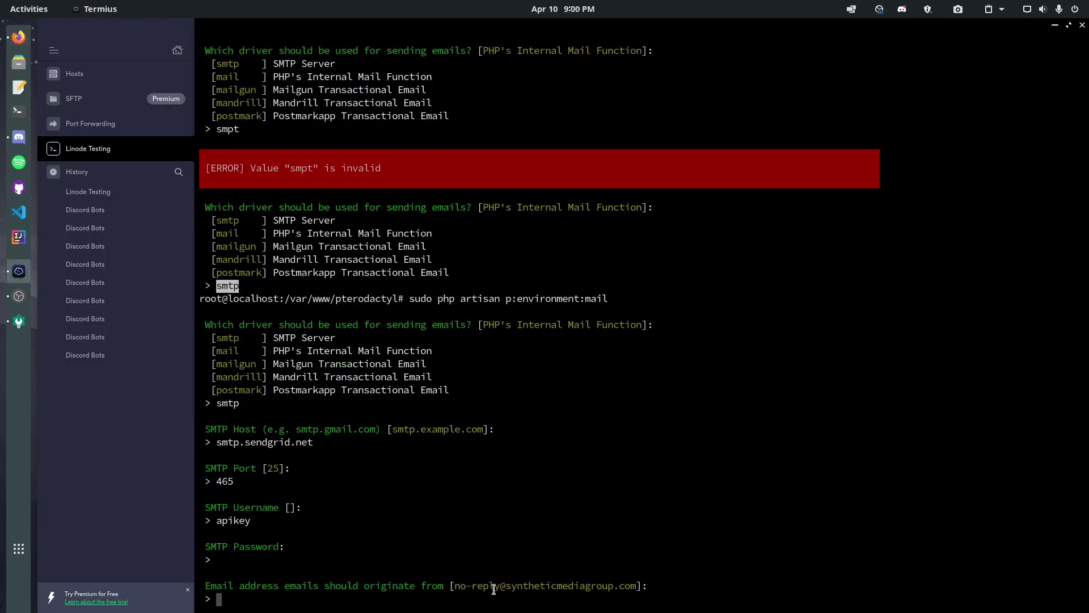
Enter the admin sender address on testing.syntheticmediagroup.com and choose ssl encryption
click(18, 39)
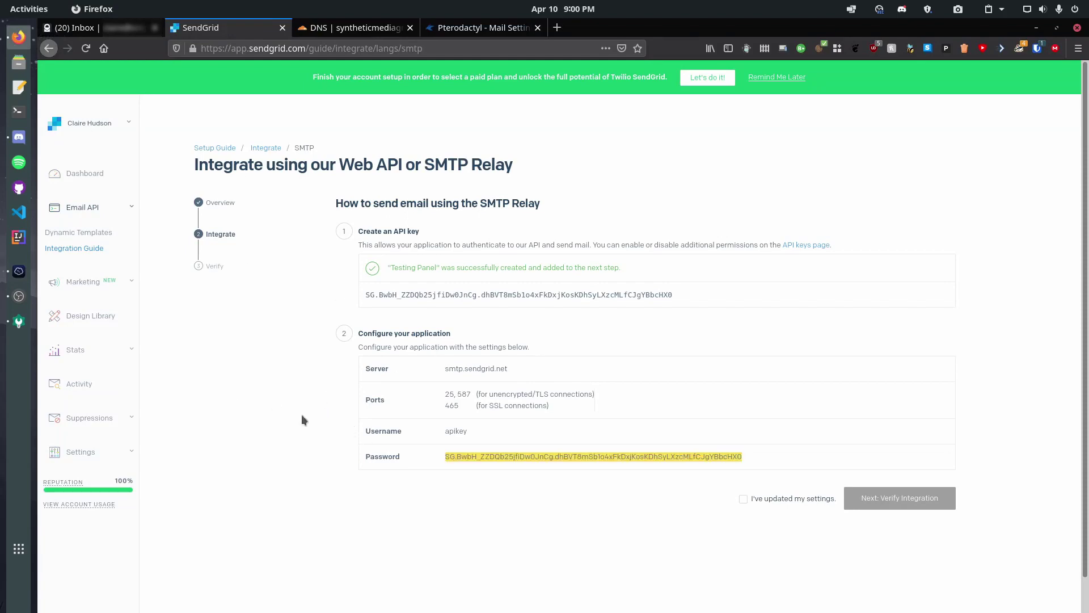
click(12, 273)
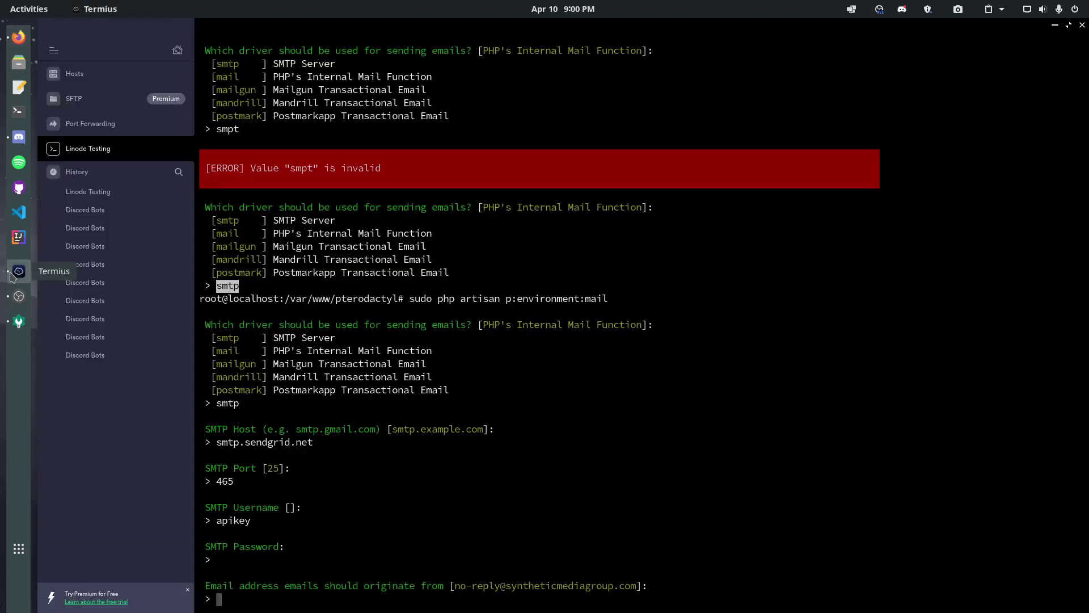
text(test)
key(BackSpace)
key(BackSpace)
key(BackSpace)
key(BackSpace)
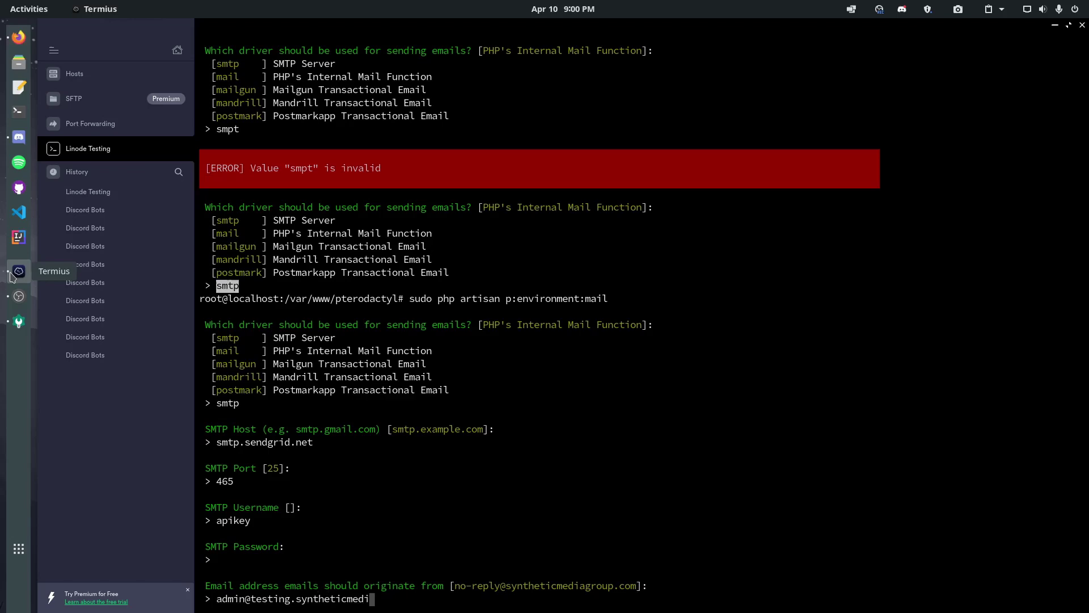
key(Return)
key(Return)
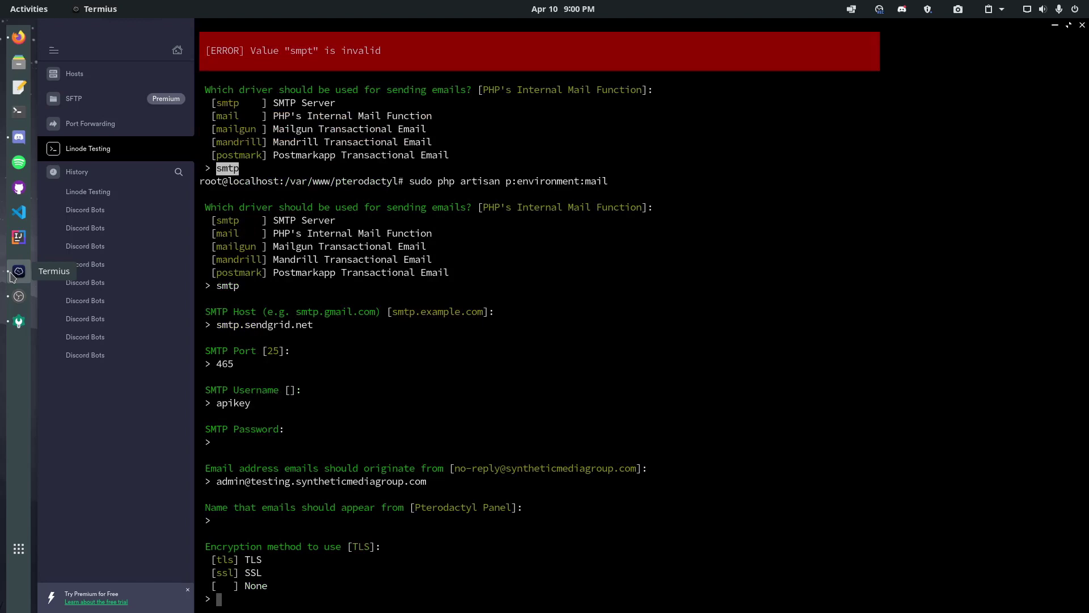
text(ssl)
key(Return)
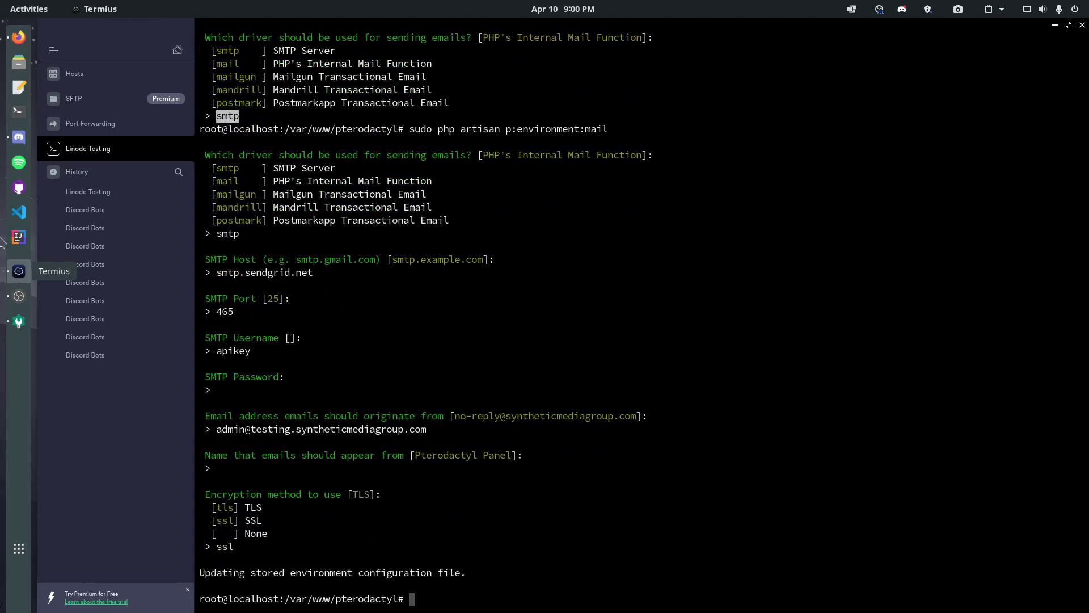
Reload the Pterodactyl Mail Settings page to show the SendGrid SMTP form
click(18, 37)
click(441, 29)
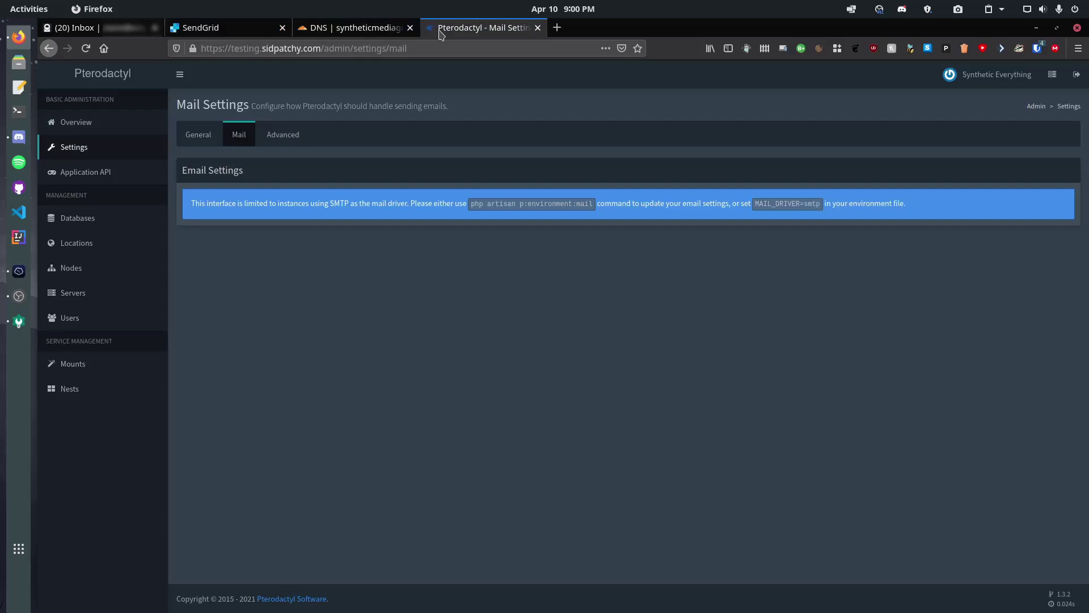
key(F5)
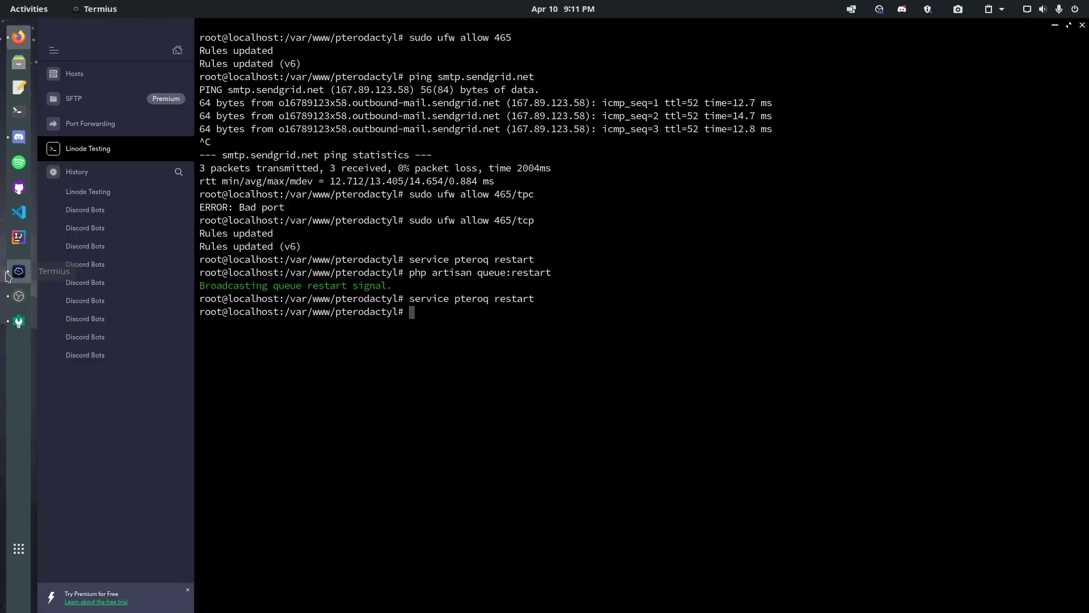
Allow port 465 through the server firewall with ufw allow 465
click(19, 271)
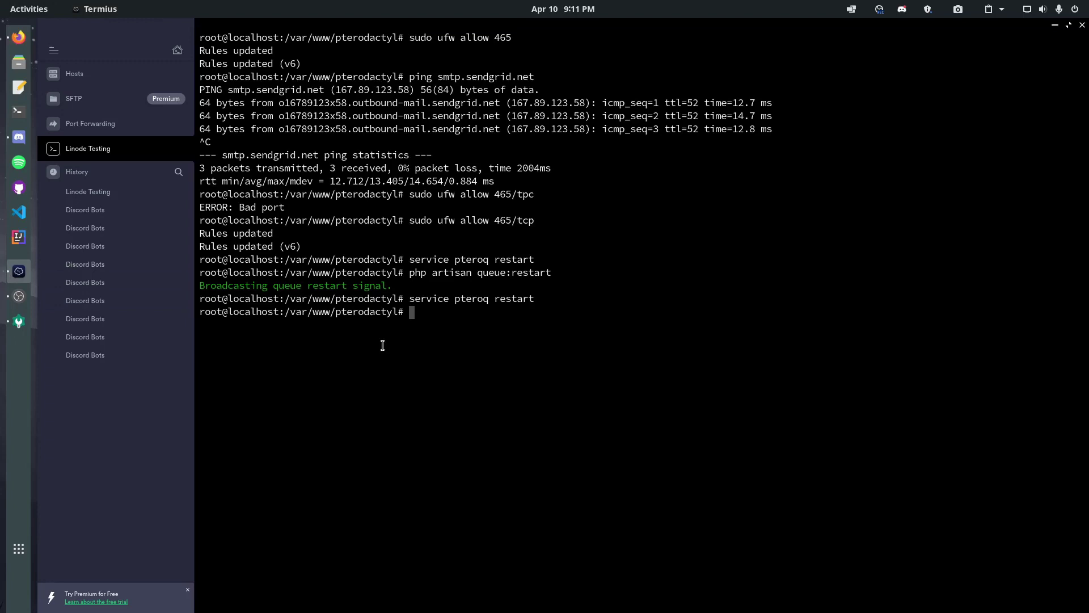
text(ufw allow 465)
key(Return)
Dismiss the earlier error and retry the Pterodactyl mail test, which still times out
key(alt+Tab)
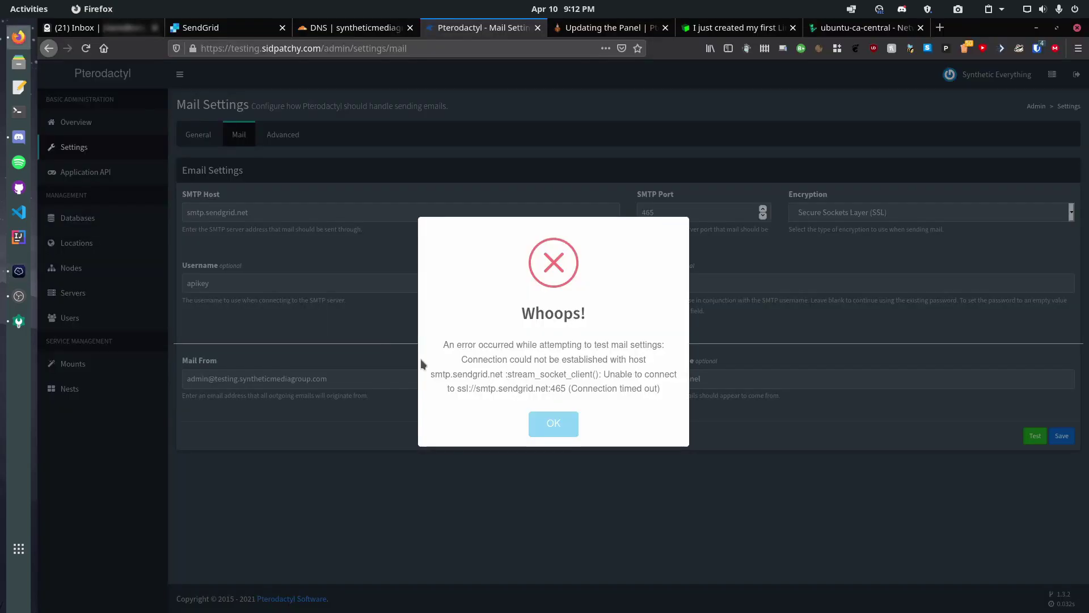
click(555, 423)
click(1032, 438)
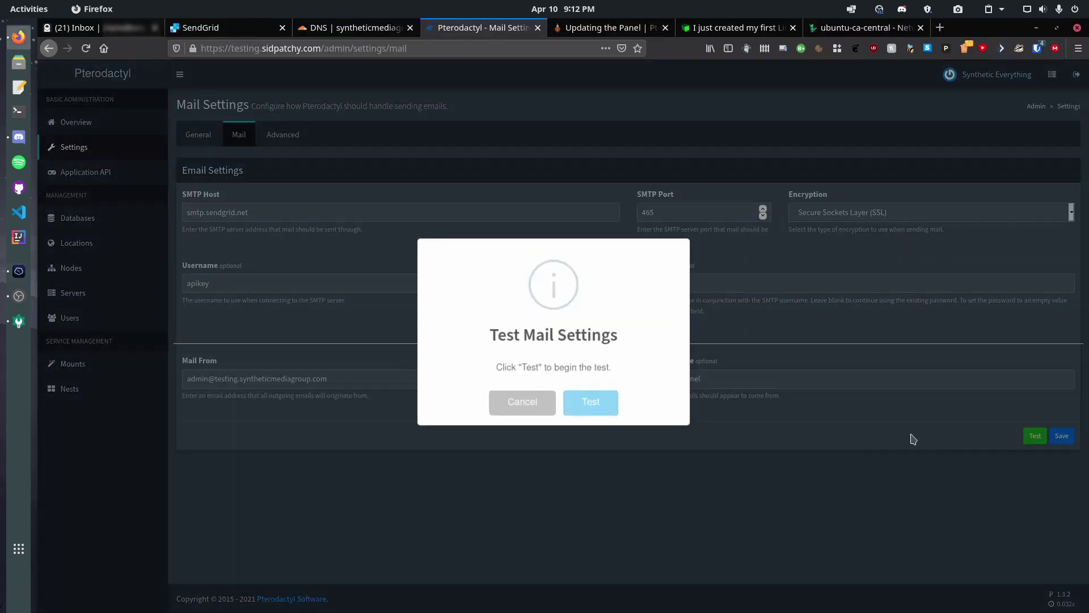
click(576, 400)
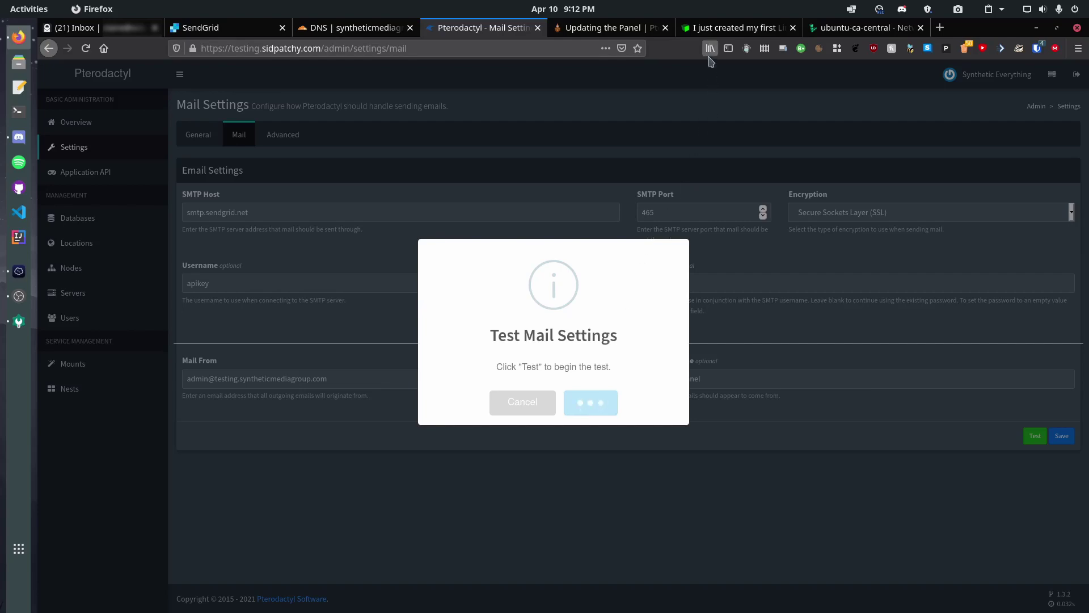
Read the Linode post explaining that ports 25, 465 and 587 are blocked by default
click(713, 24)
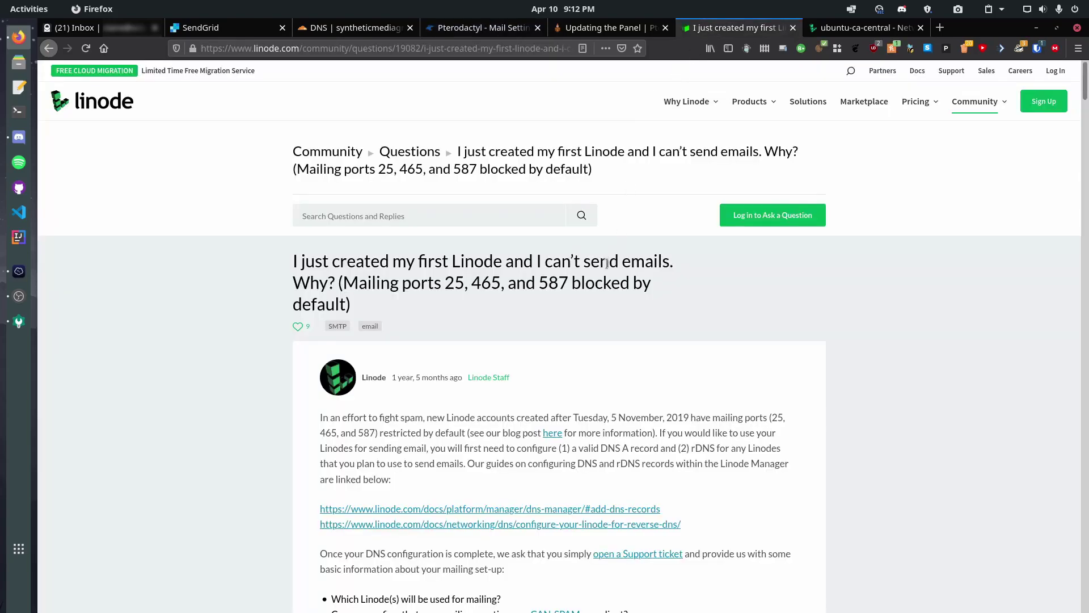
scroll(549, 360, down, 2)
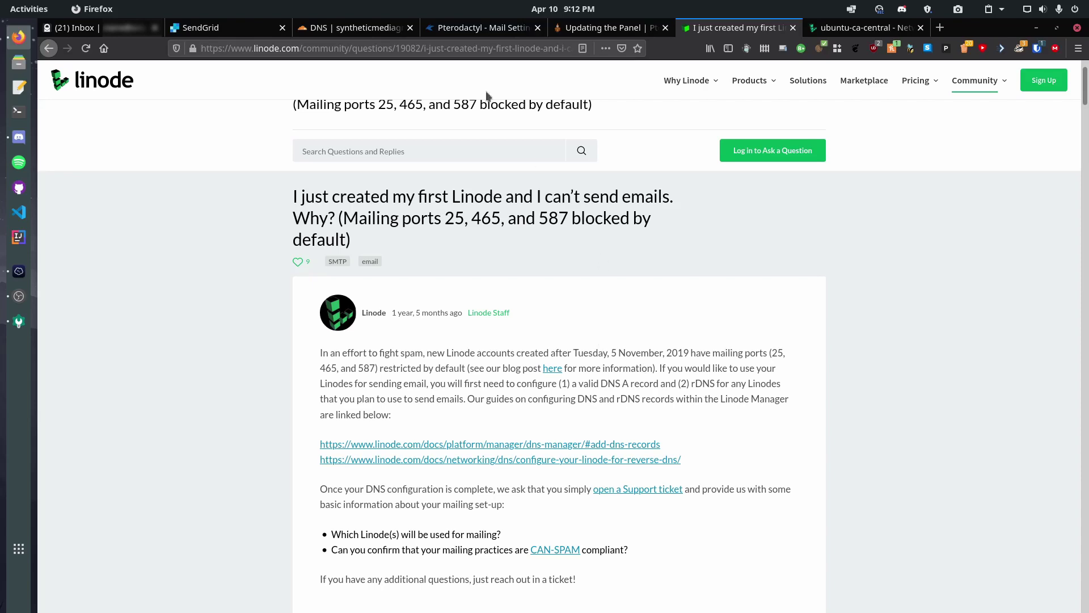
click(482, 27)
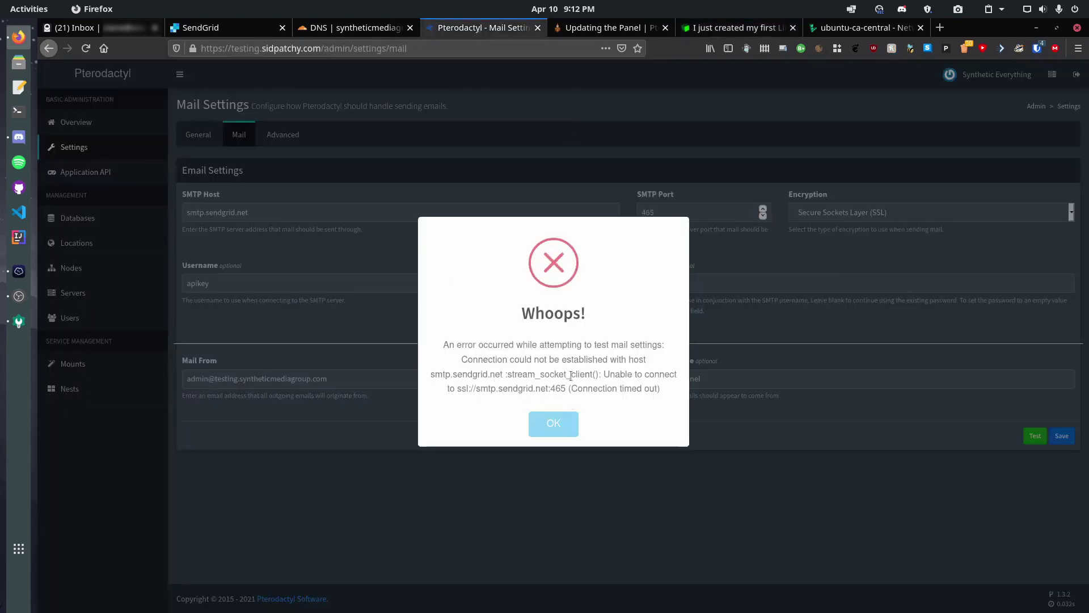
click(216, 27)
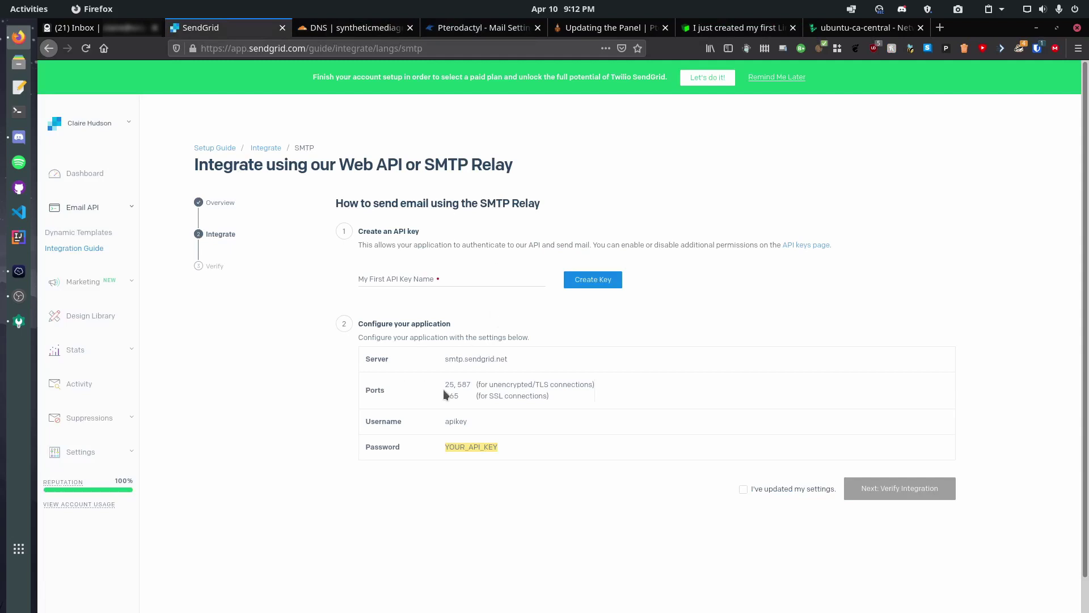
Run the mail test from the second Mail Settings page and acknowledge the Success message
click(454, 27)
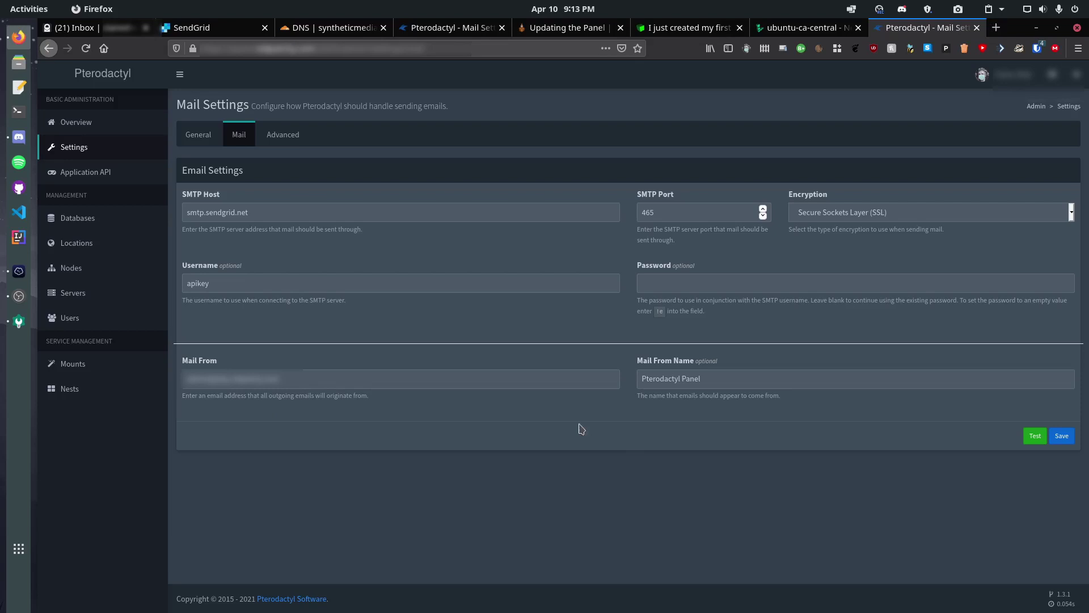
click(1024, 437)
click(603, 396)
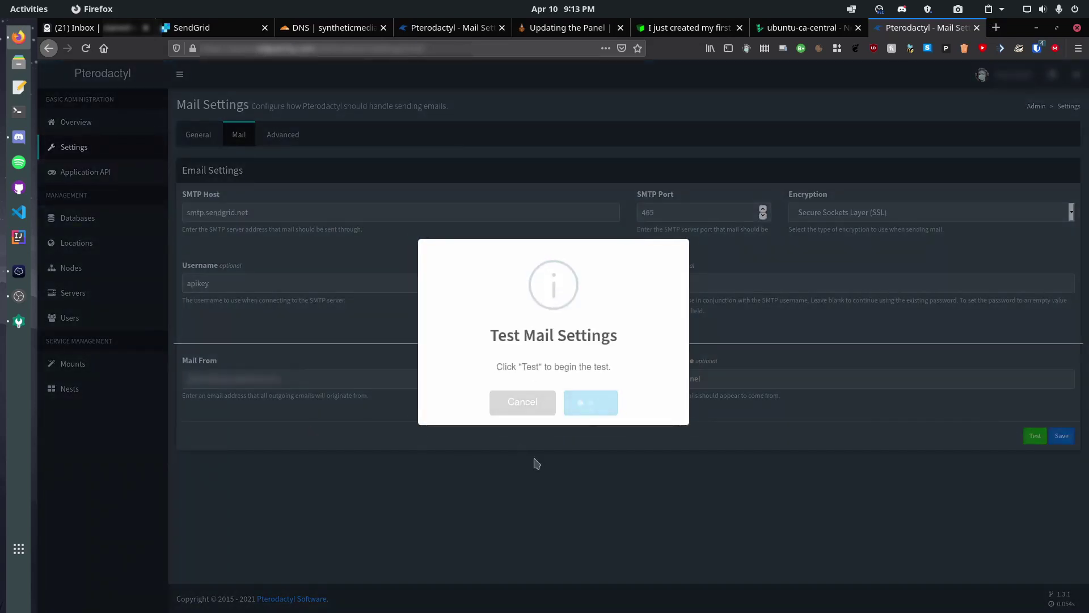
click(533, 399)
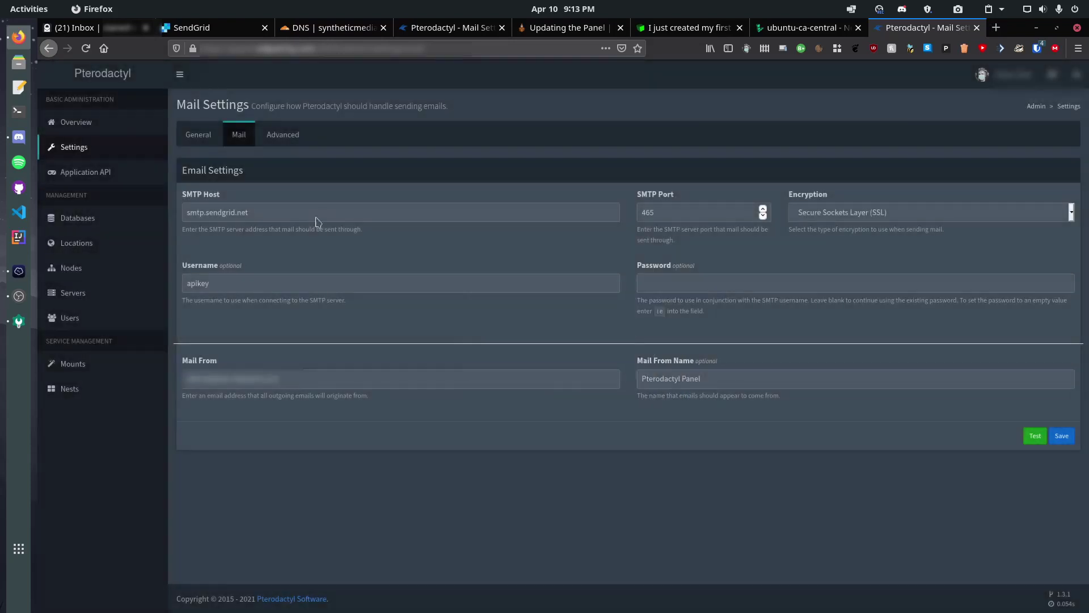
click(99, 28)
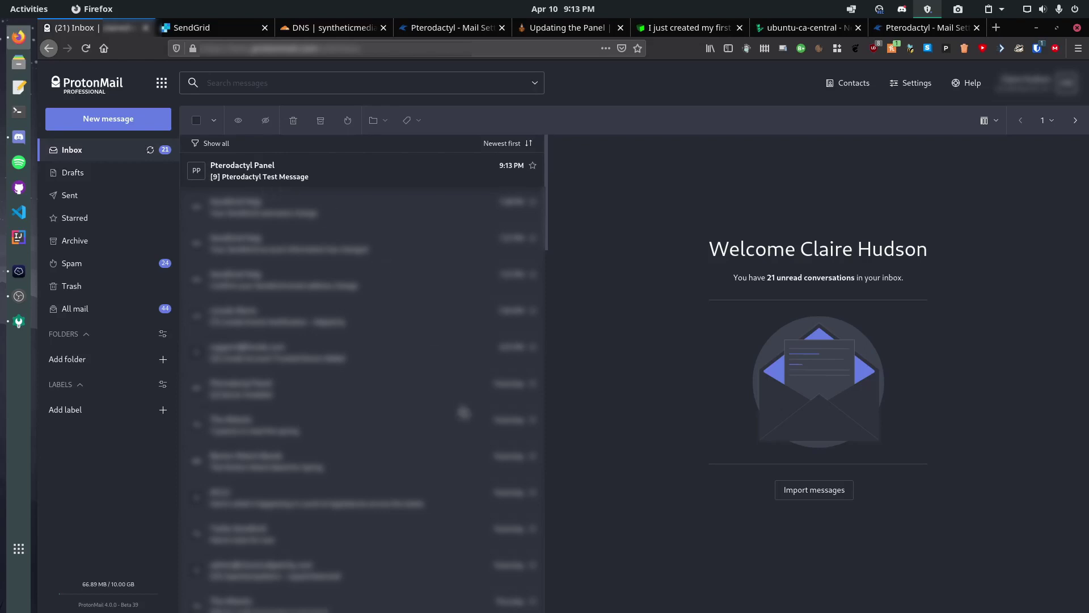
Open and read the newest Pterodactyl Test Message in the ProtonMail inbox
click(400, 182)
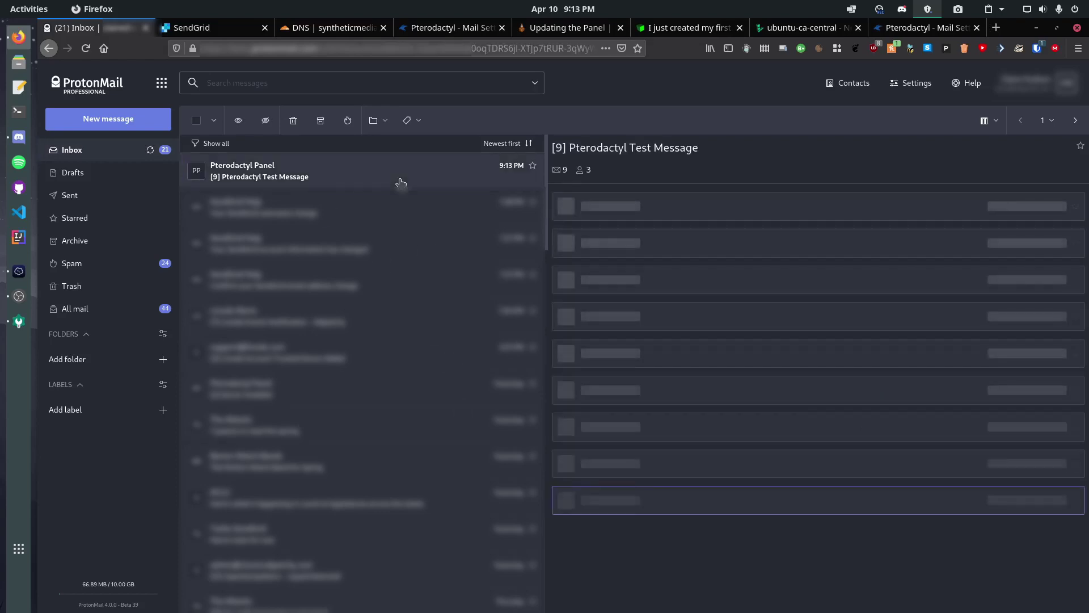
scroll(736, 508, down, 1)
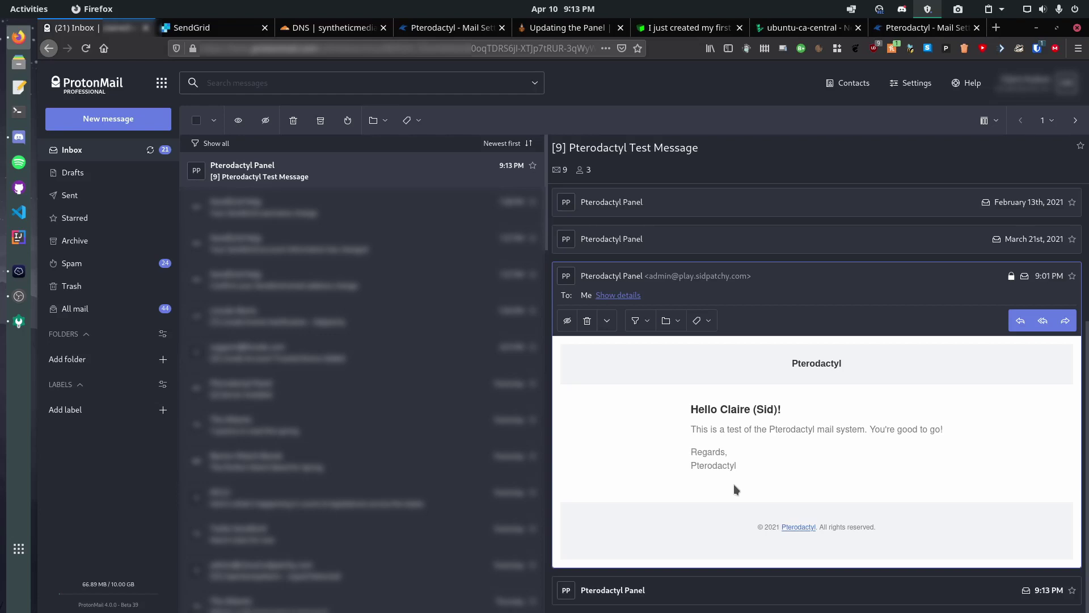
click(450, 27)
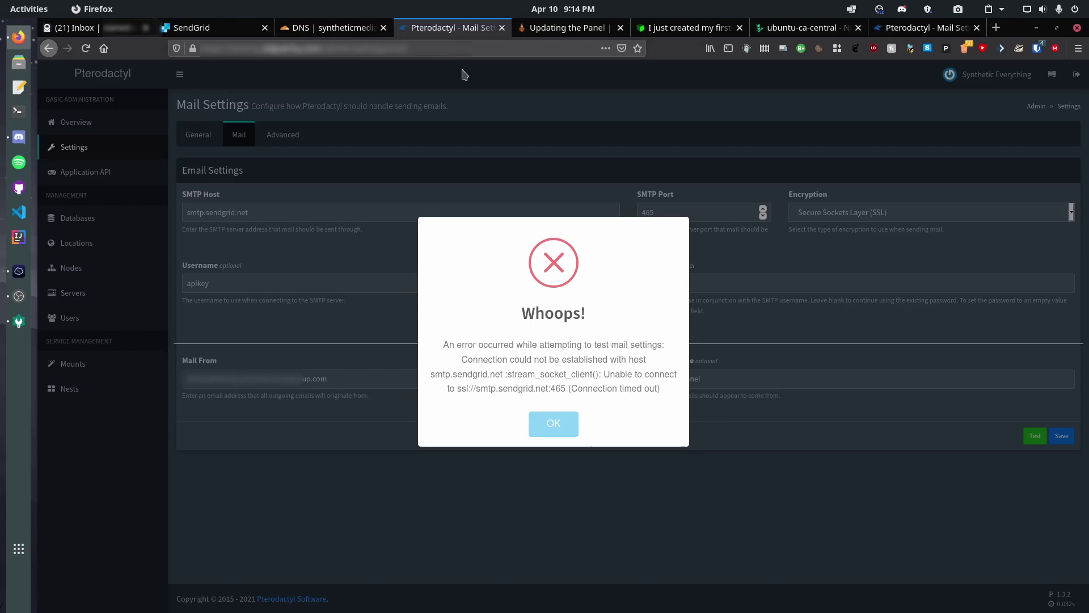
Show the Linode community post about default-blocked mailing ports 25, 465 and 587
click(669, 26)
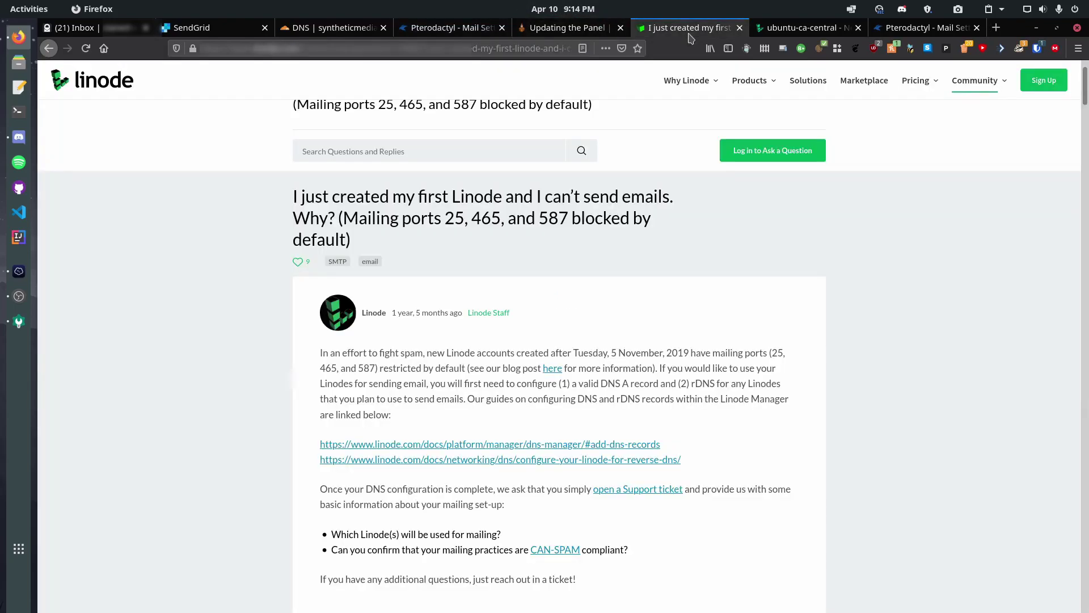